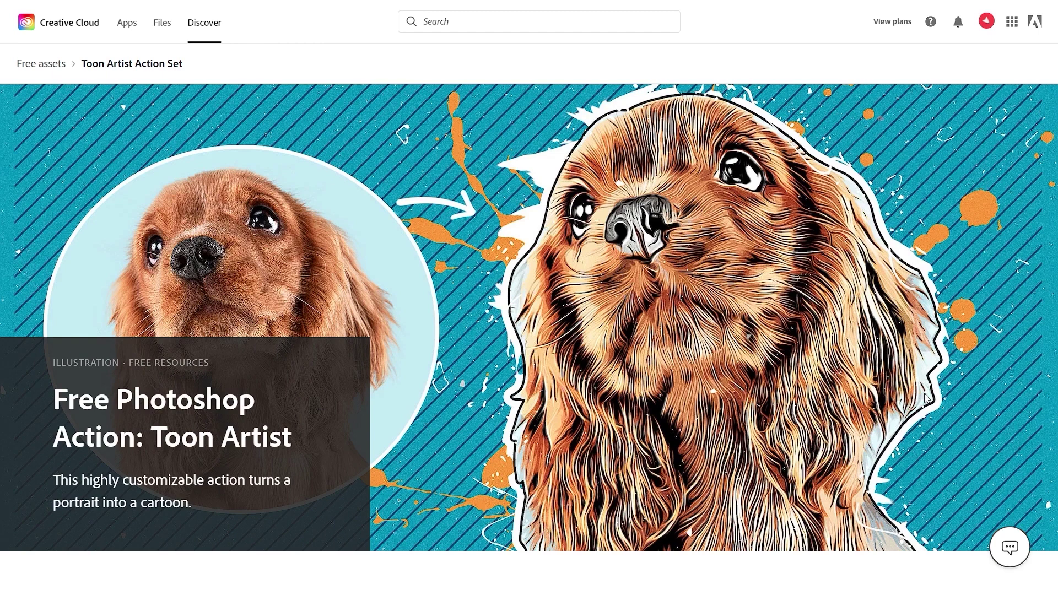
# - Download the Toon Artist Photoshop Action Files from the Adobe page, saving the archive as toon-artist in the toon-artist folder
pyautogui.scroll(-15, 71, 189)
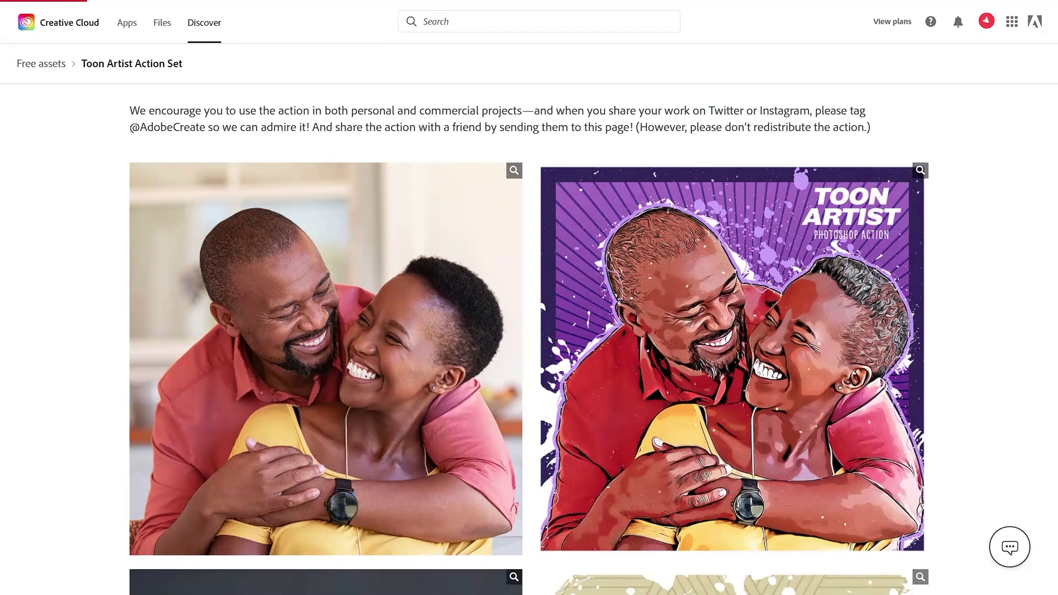
pyautogui.scroll(-7, 171, 177)
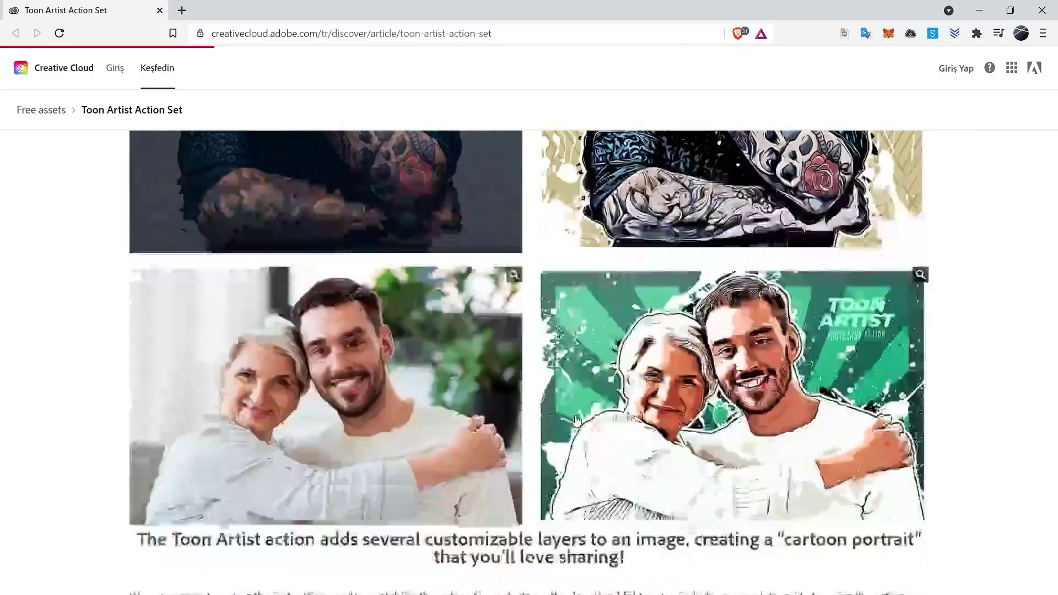
pyautogui.scroll(-6, 266, 432)
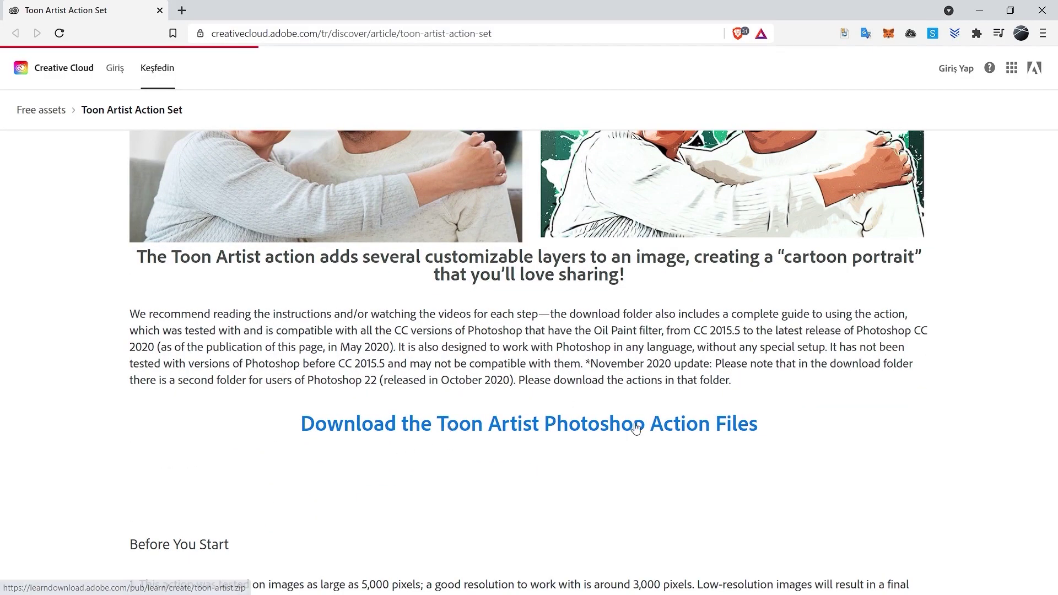
pyautogui.click(563, 433)
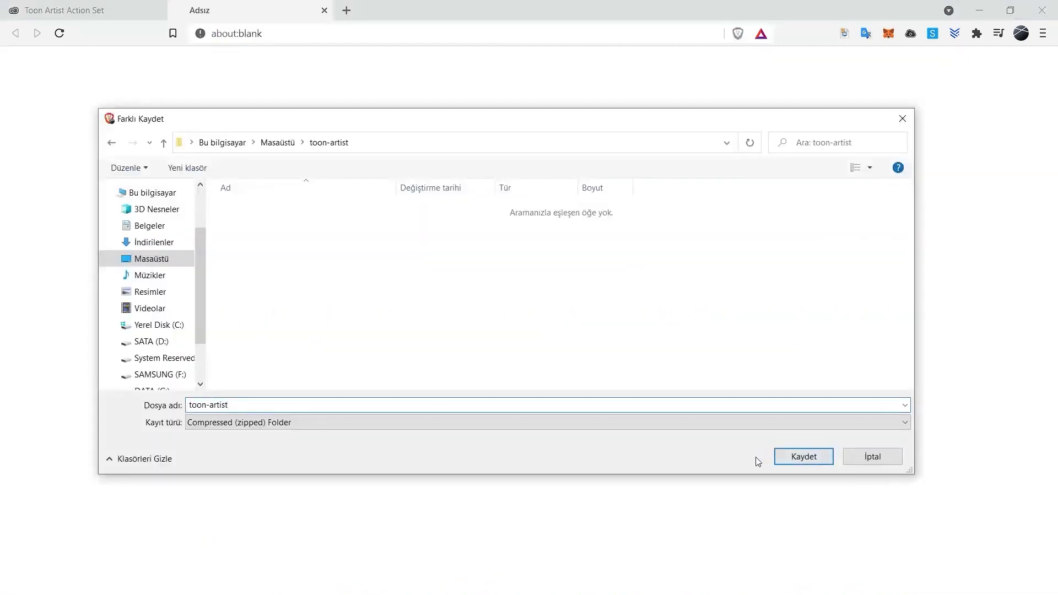
pyautogui.click(803, 456)
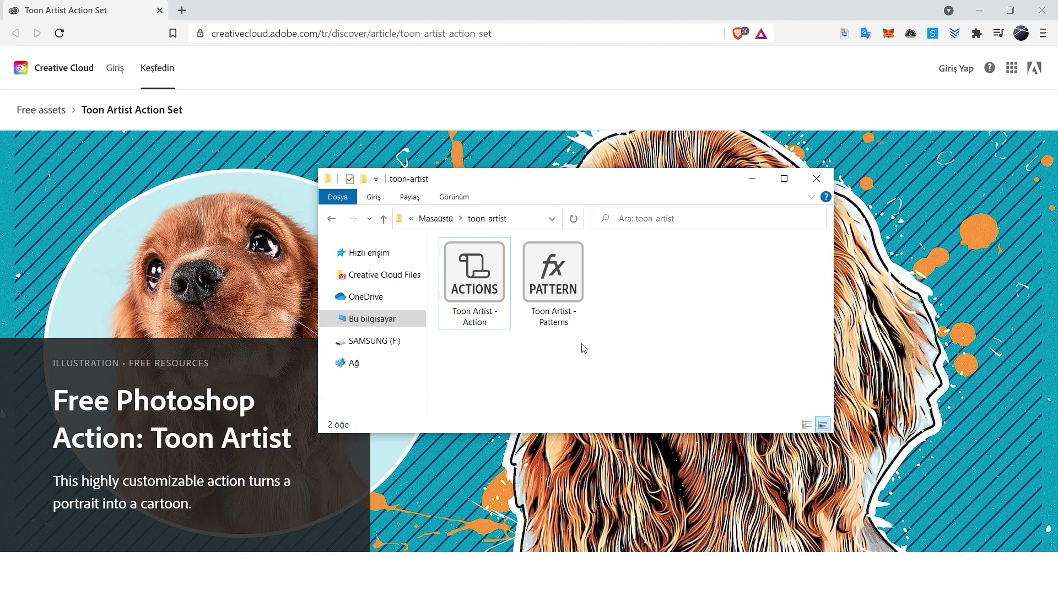
# - Load the Toon Artist - Patterns file from the toon-artist folder into Photoshop
pyautogui.moveTo(568, 325)
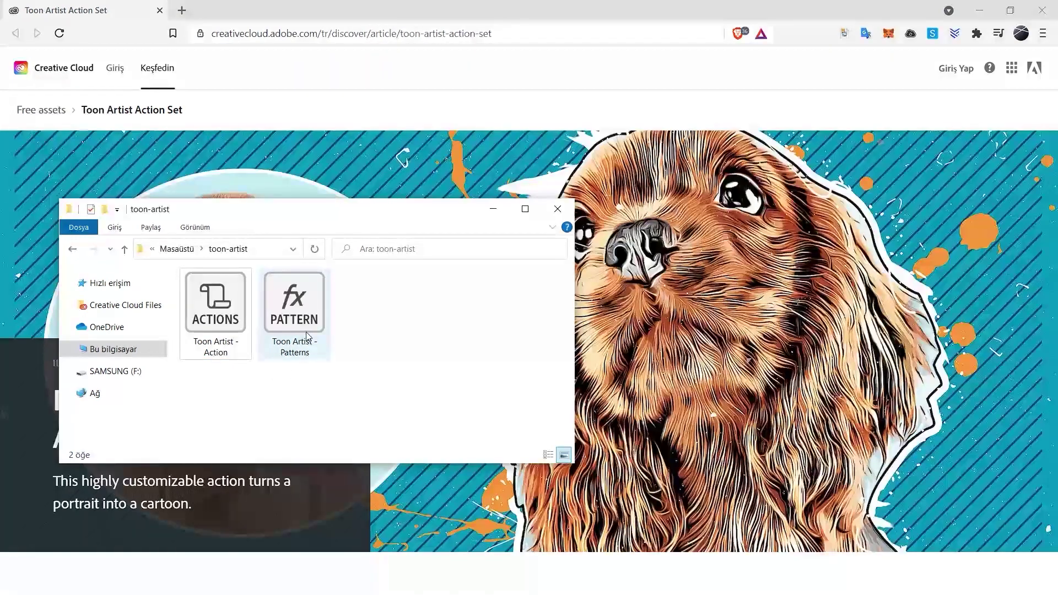
pyautogui.moveTo(308, 322)
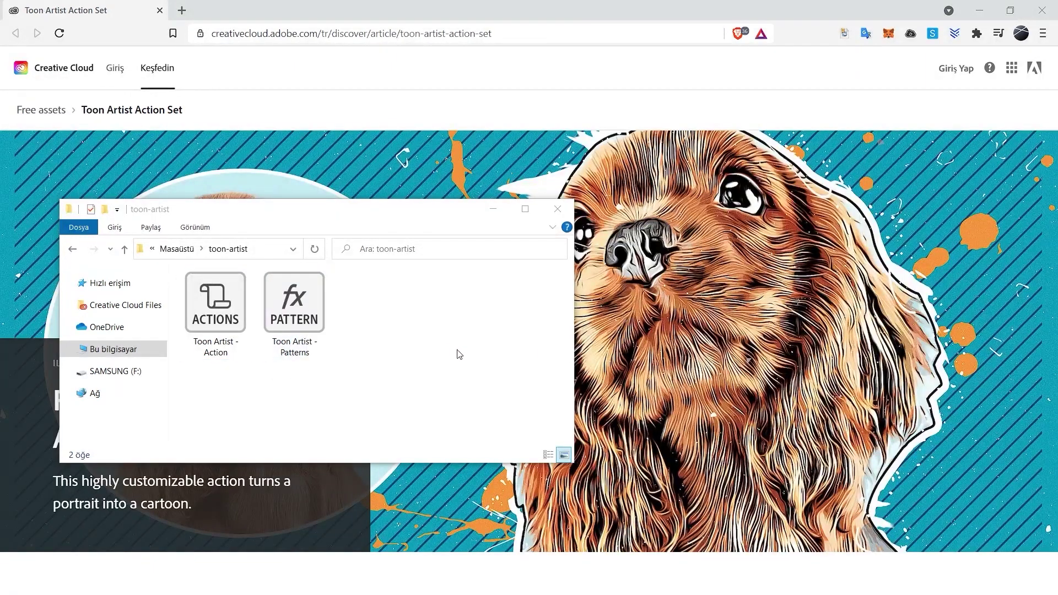
pyautogui.click(292, 314)
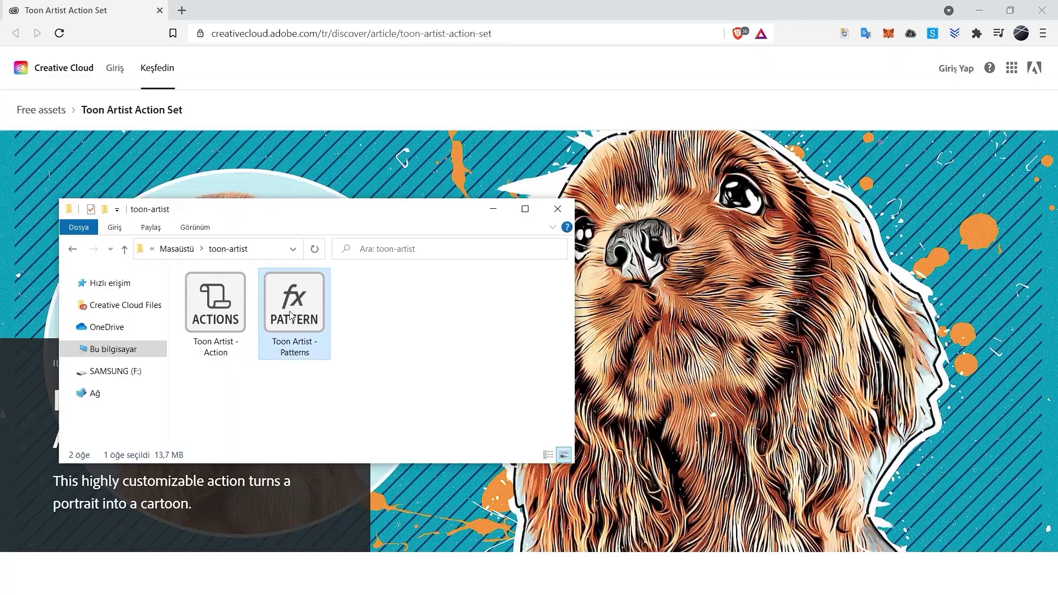
pyautogui.doubleClick(290, 316)
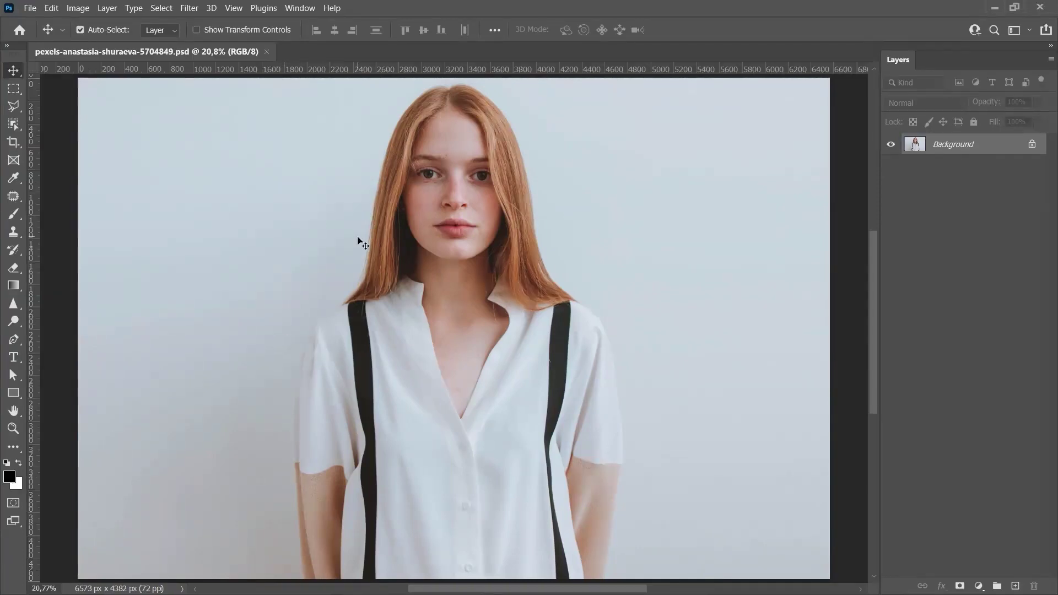
# - Look through the Toon Artist - Patterns group among the pattern presets, and close the list
pyautogui.click(300, 7)
pyautogui.click(335, 402)
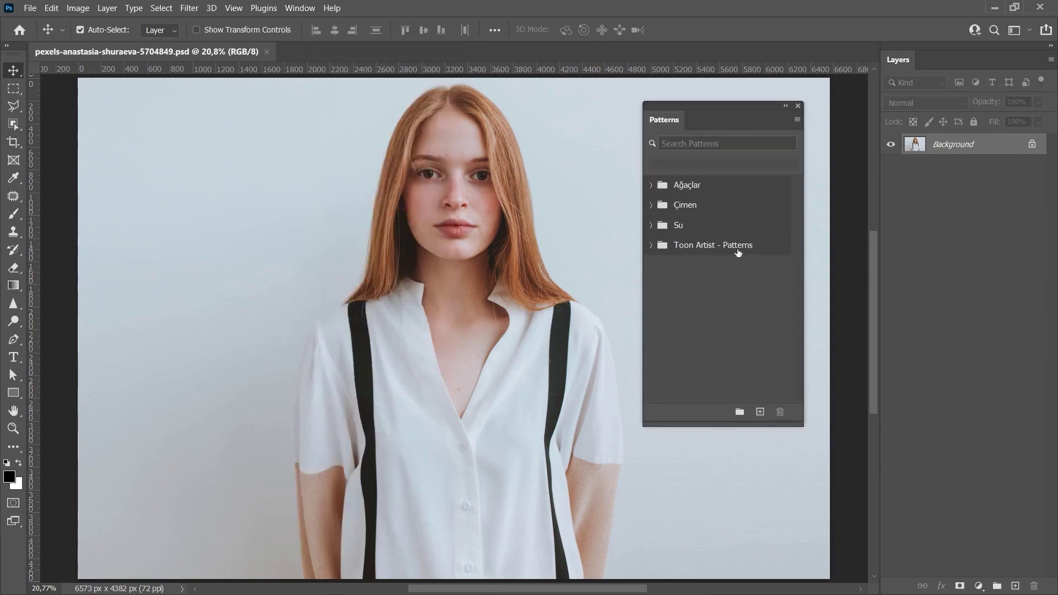
pyautogui.click(651, 245)
pyautogui.moveTo(794, 276)
pyautogui.mouseDown()
pyautogui.moveTo(825, 362)
pyautogui.moveTo(810, 288)
pyautogui.mouseUp()
pyautogui.click(797, 105)
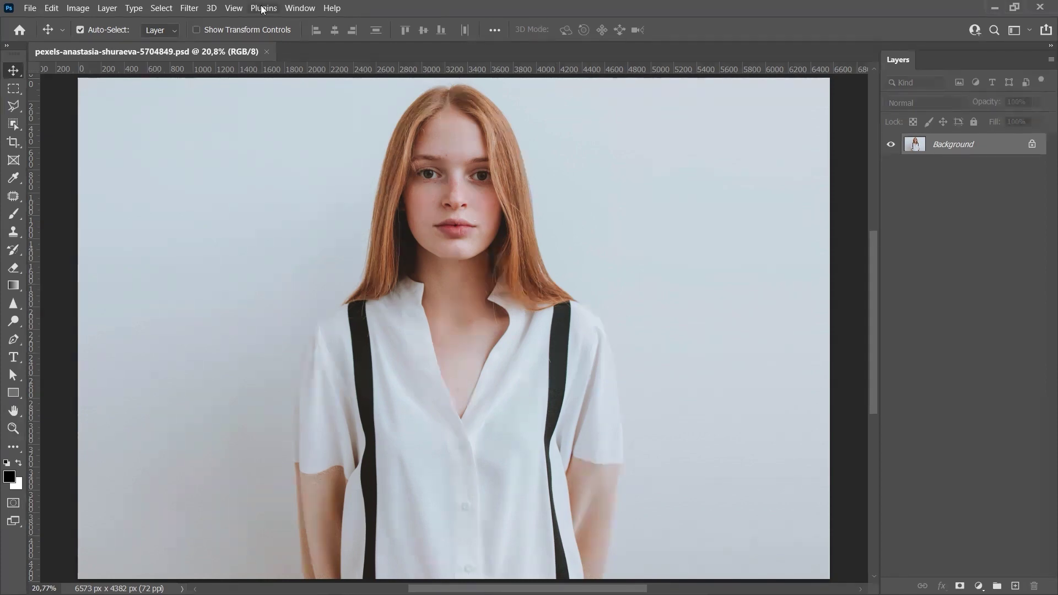
# - Show the Actions list and load the Toon Artist - Action file from the toon-artist folder
pyautogui.click(293, 8)
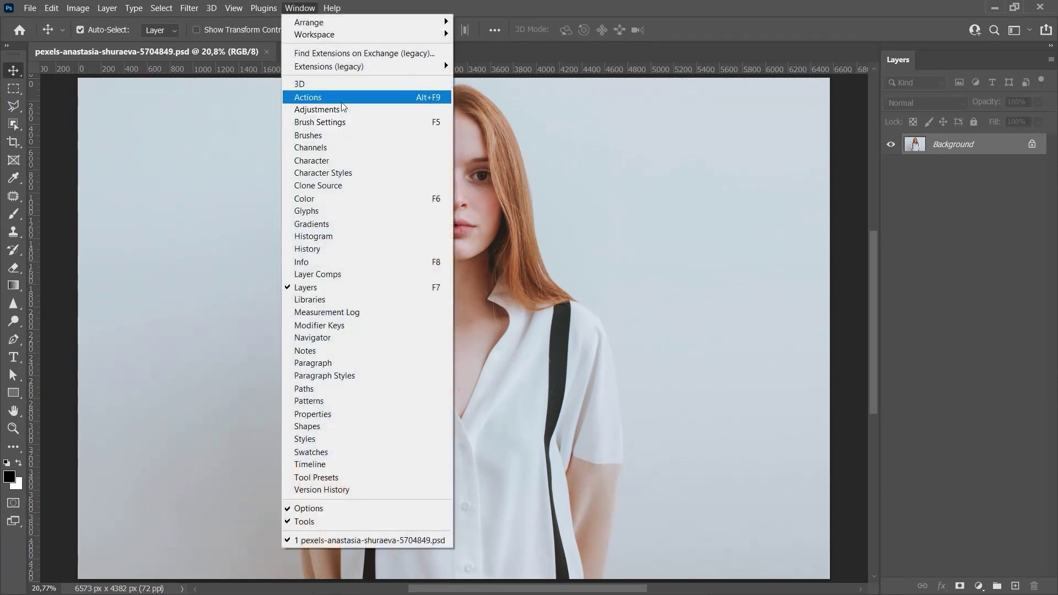
pyautogui.click(343, 98)
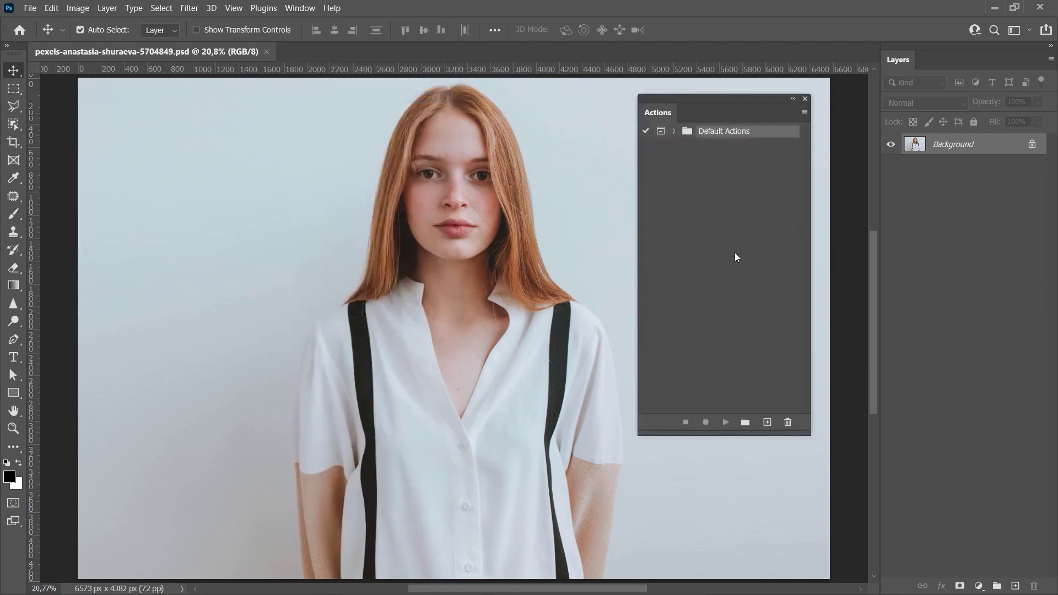
pyautogui.hotkey('alt', 'Tab')
pyautogui.doubleClick(199, 316)
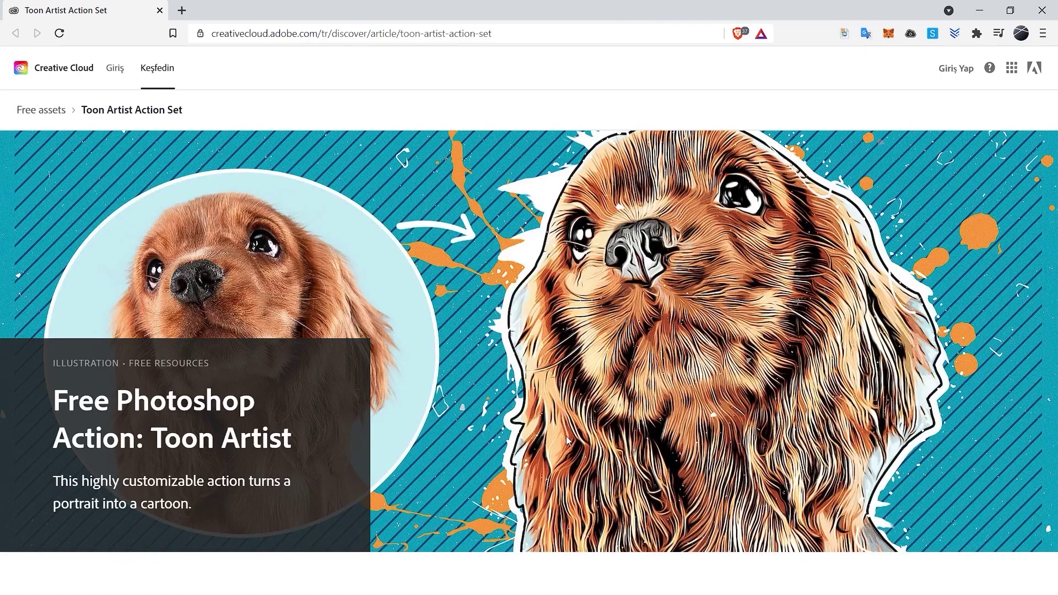
# - Read the Before You Start requirements on the download page and check the Stylize filters in Photoshop for Oil Paint
pyautogui.scroll(-20, 568, 439)
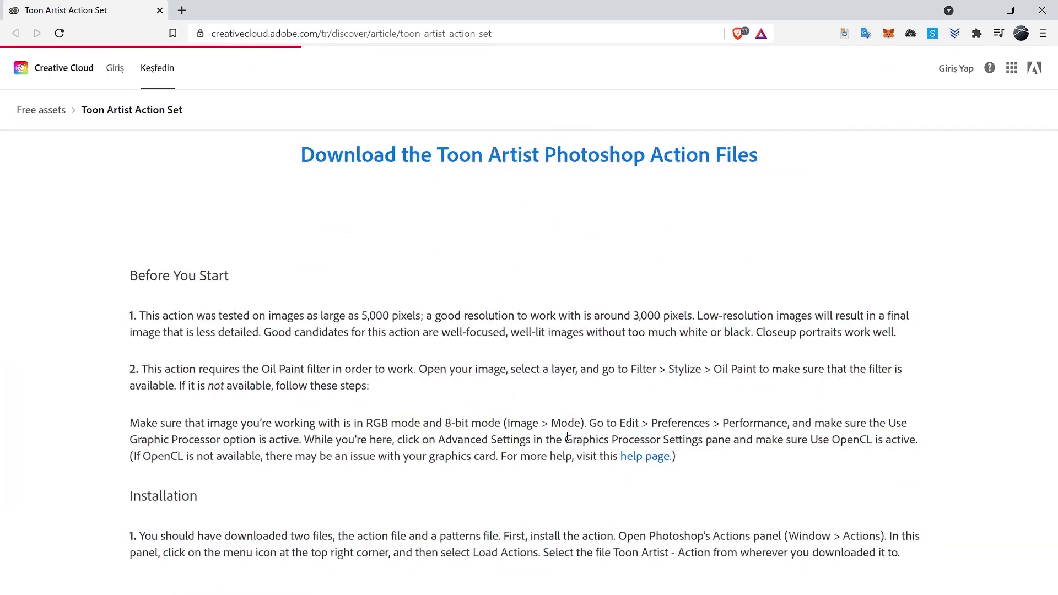
pyautogui.scroll(-3, 568, 437)
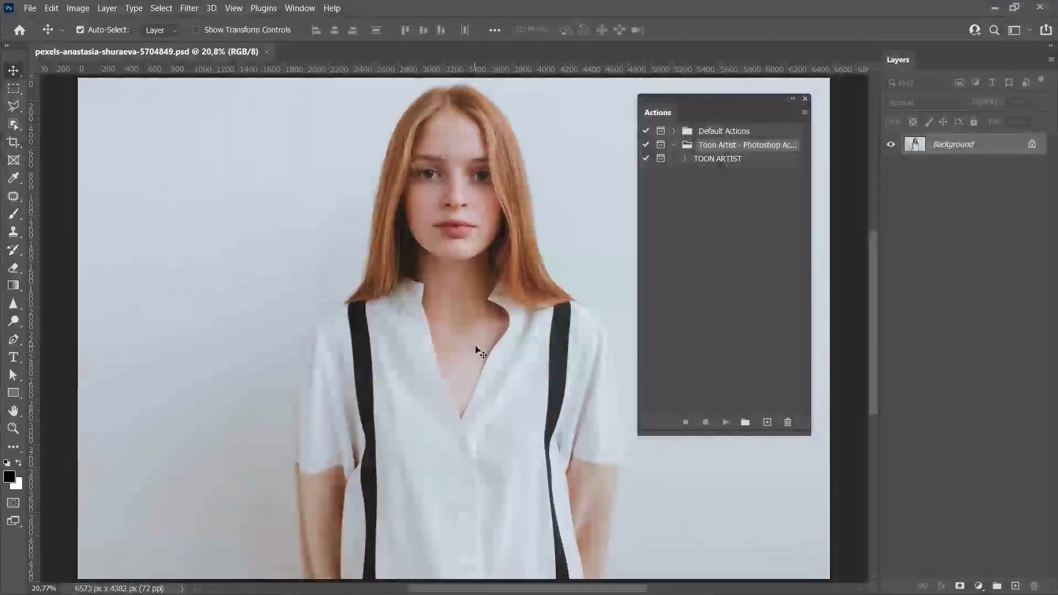
pyautogui.click(189, 8)
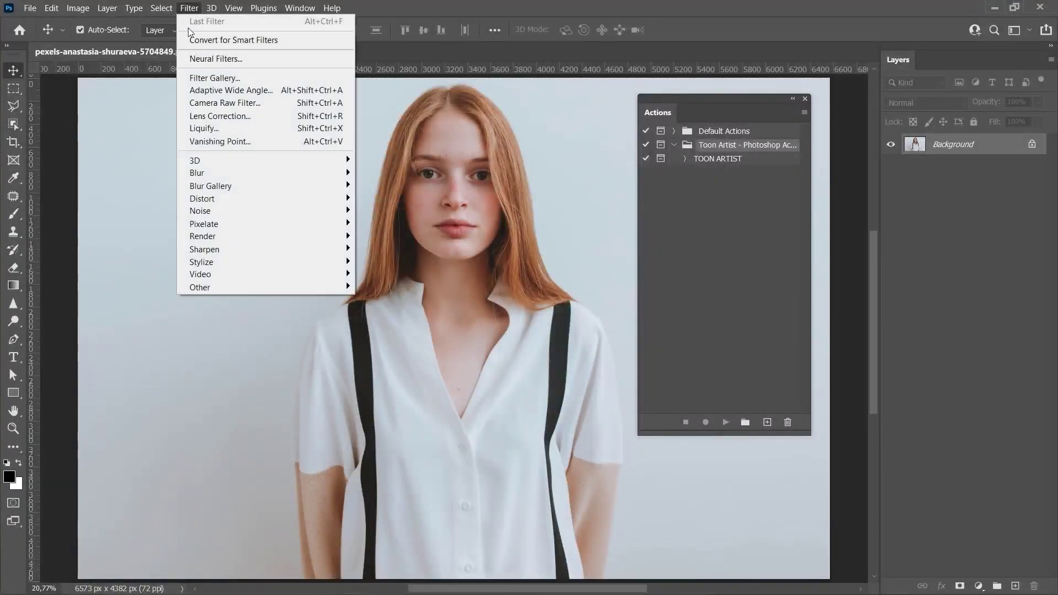
pyautogui.moveTo(223, 259)
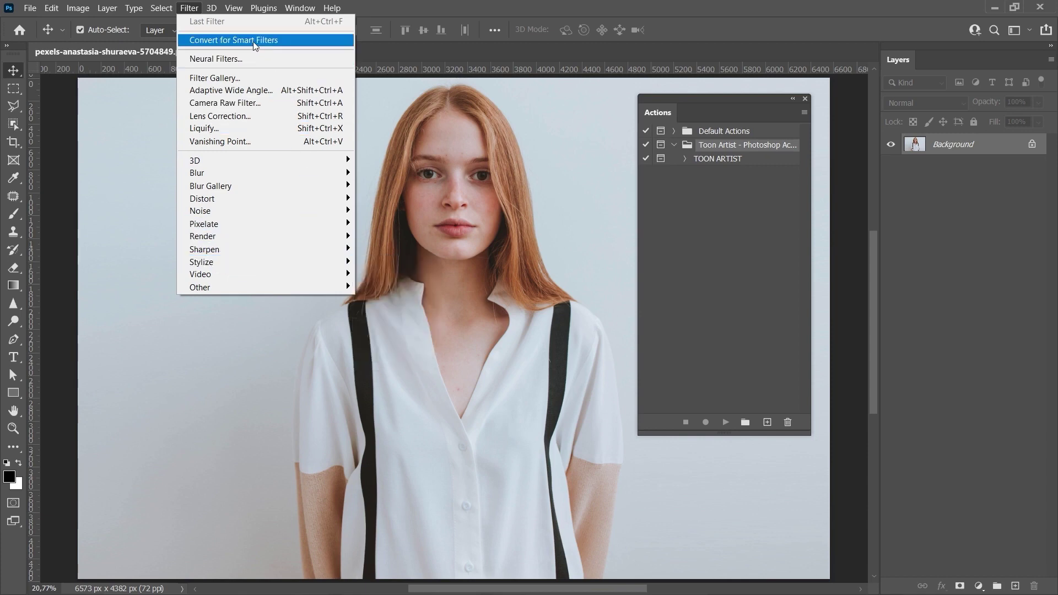
pyautogui.moveTo(309, 262)
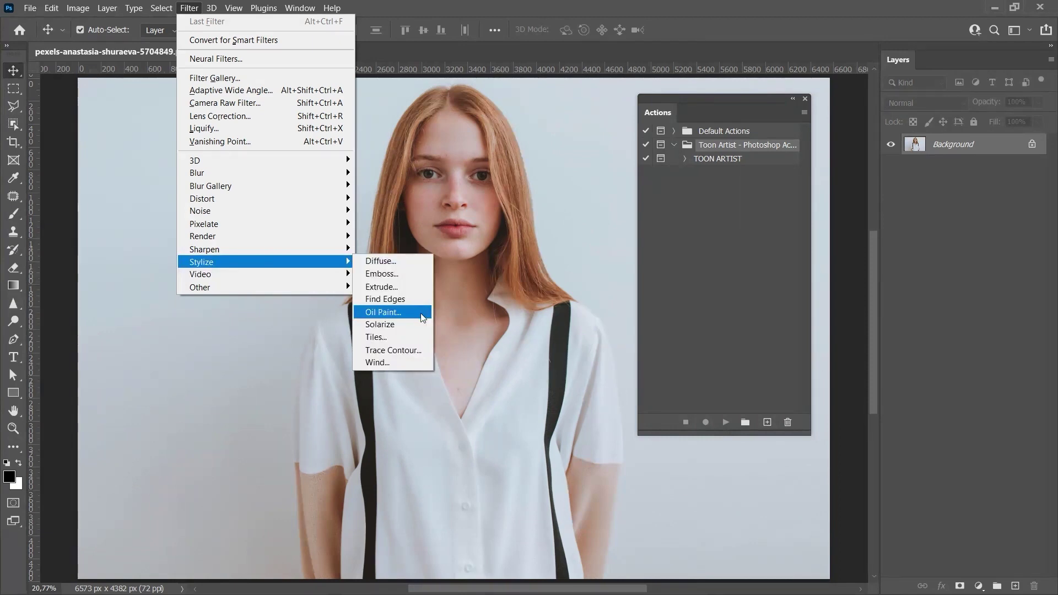
pyautogui.click(421, 313)
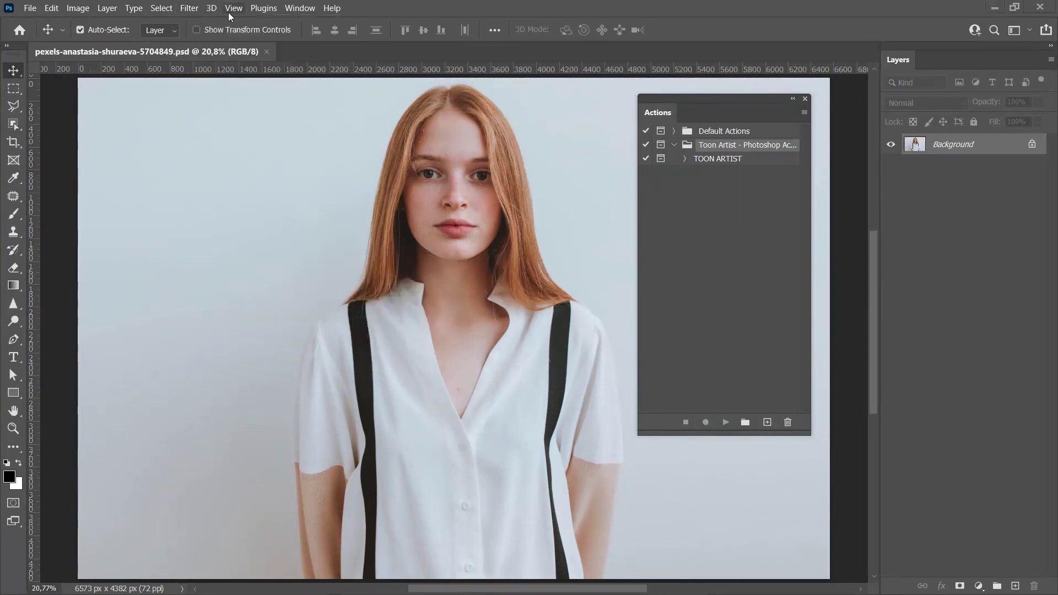
# - Check that the image mode is RGB Color with 8 Bits/Channel
pyautogui.click(78, 8)
pyautogui.moveTo(110, 22)
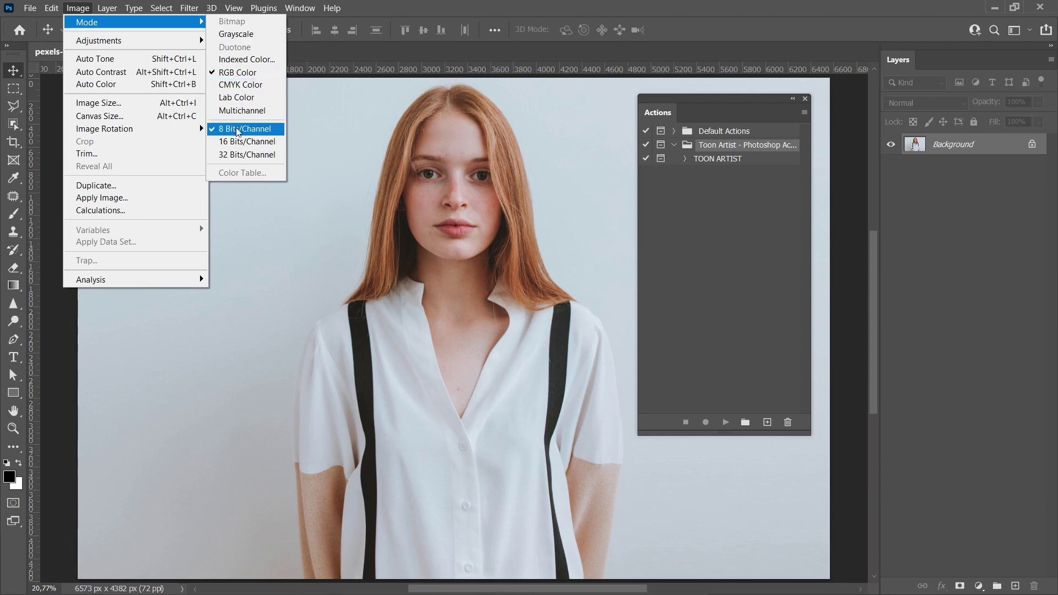
pyautogui.click(423, 255)
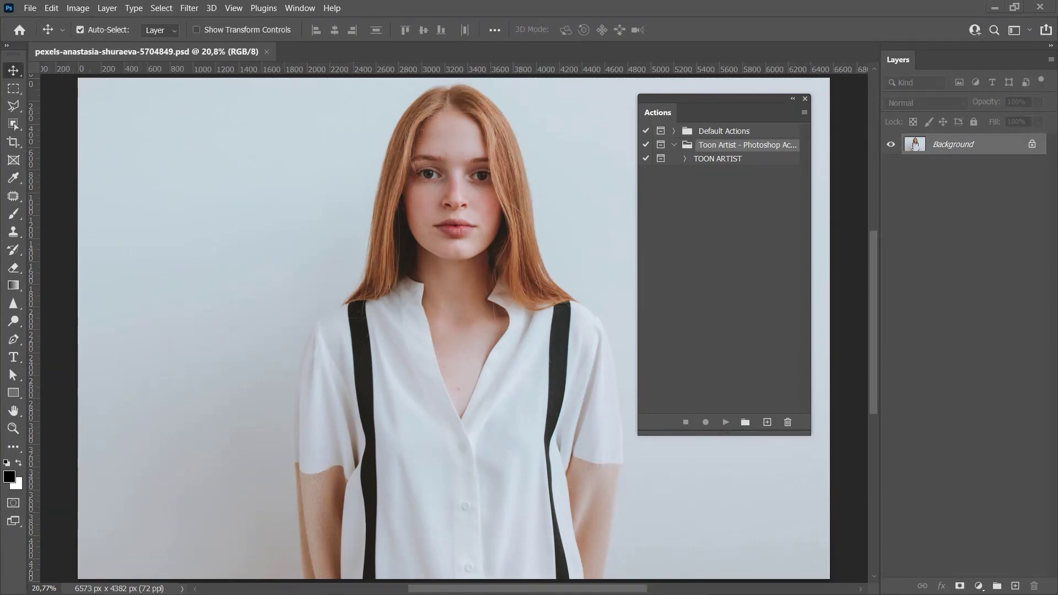
# - Check the Performance preferences and advanced graphics settings for Use Graphics Processor and Use OpenCL
pyautogui.click(53, 8)
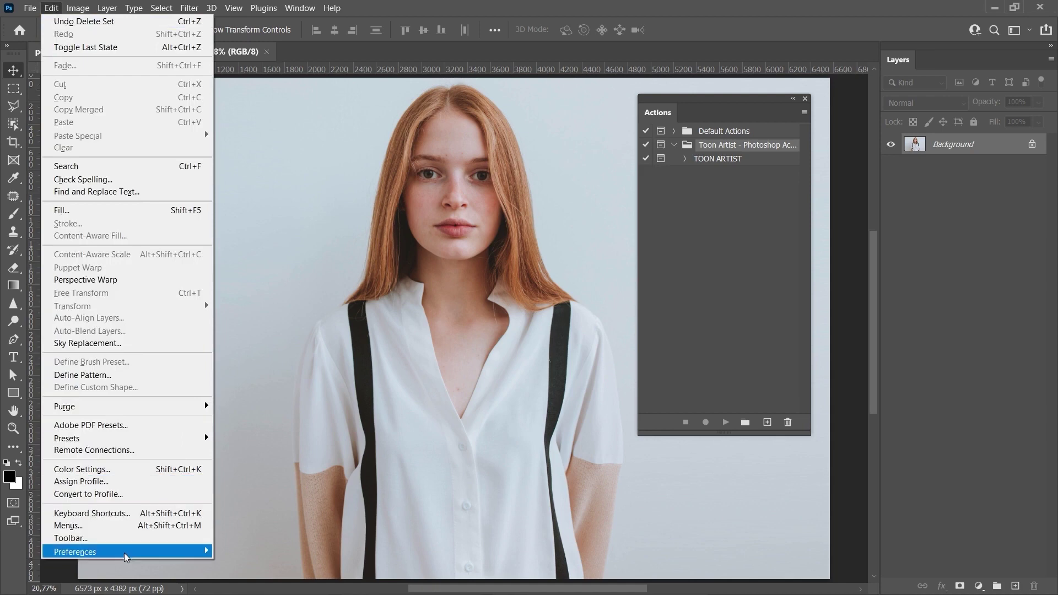
pyautogui.moveTo(197, 555)
pyautogui.click(245, 393)
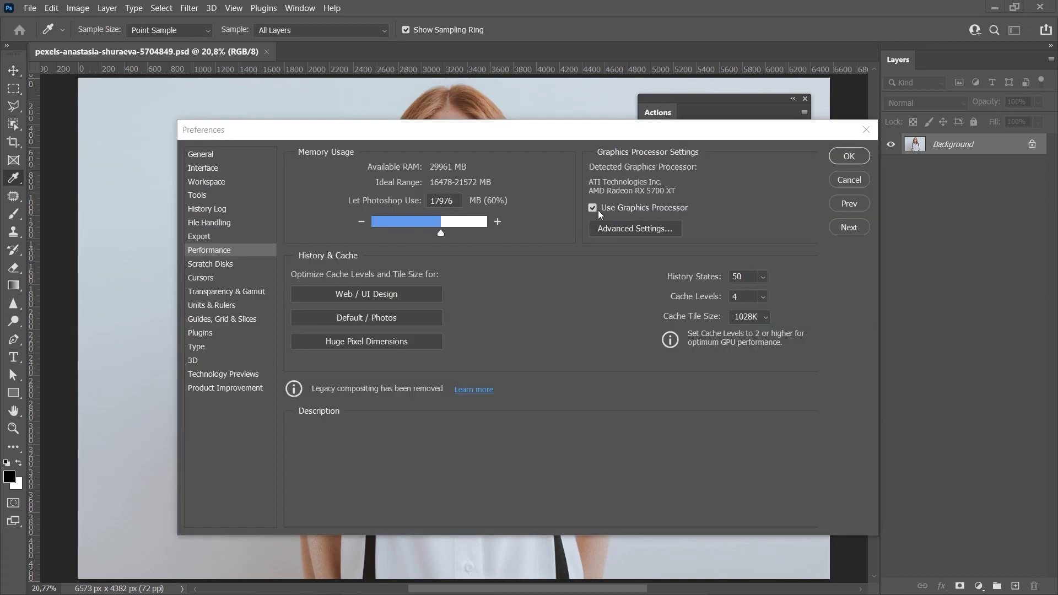
pyautogui.click(623, 235)
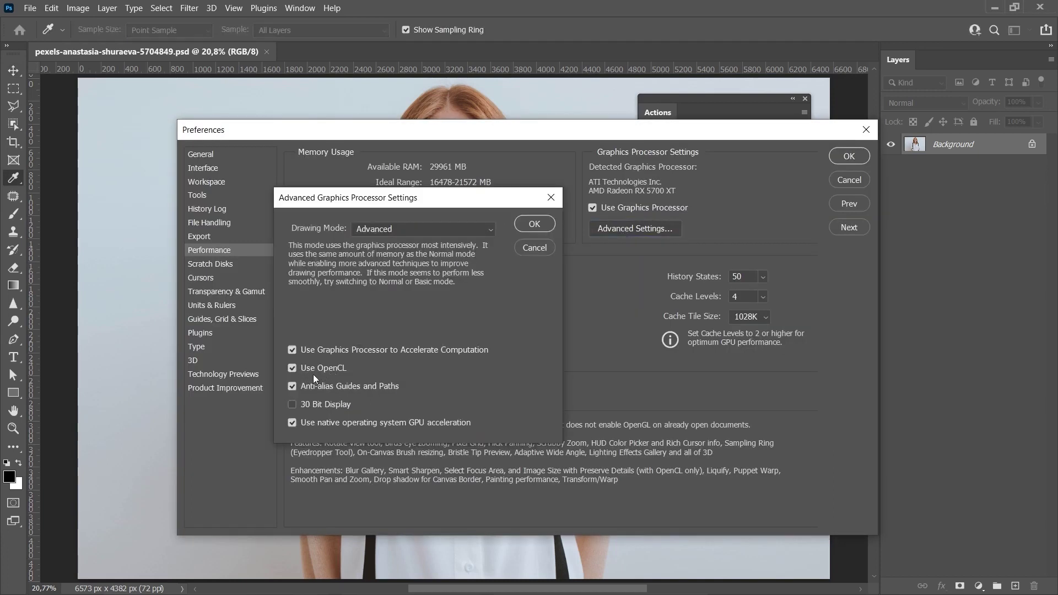
pyautogui.press('Return')
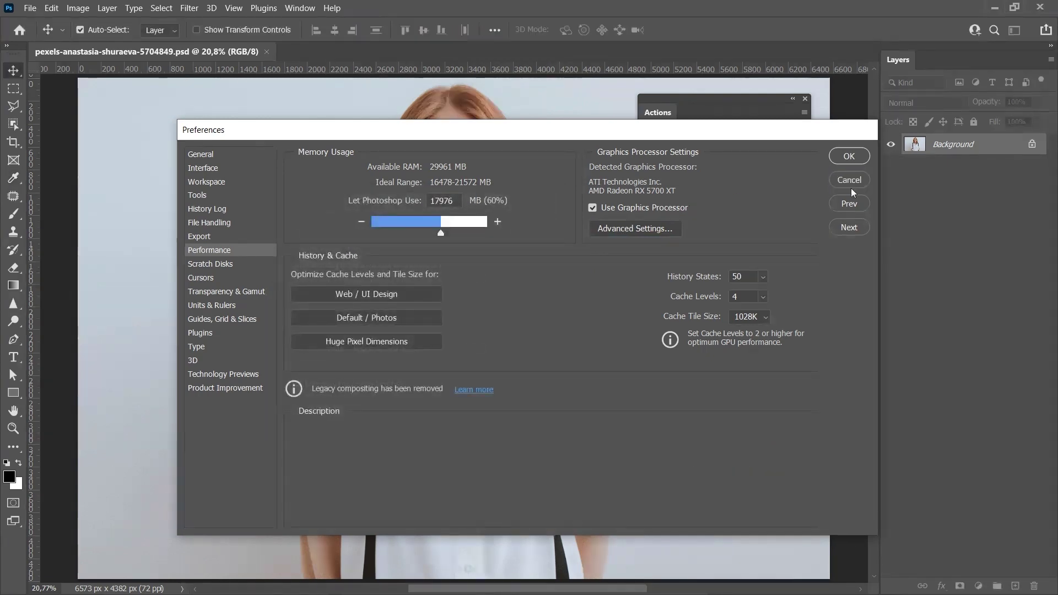
pyautogui.press('Return')
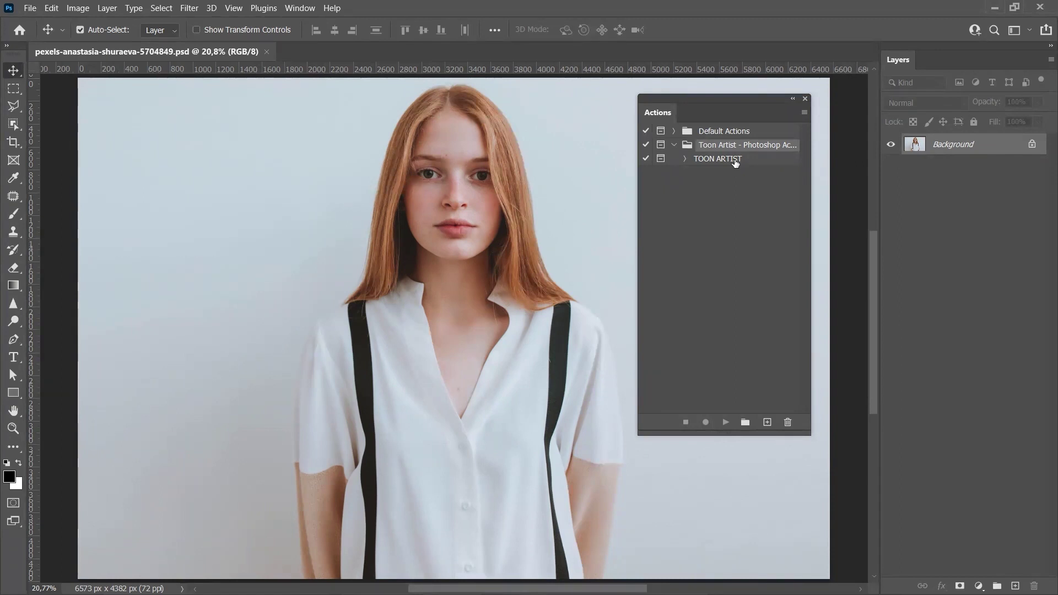
# - Add an empty layer above the Background and activate the Brush tool with white as the foreground colour
pyautogui.click(1015, 586)
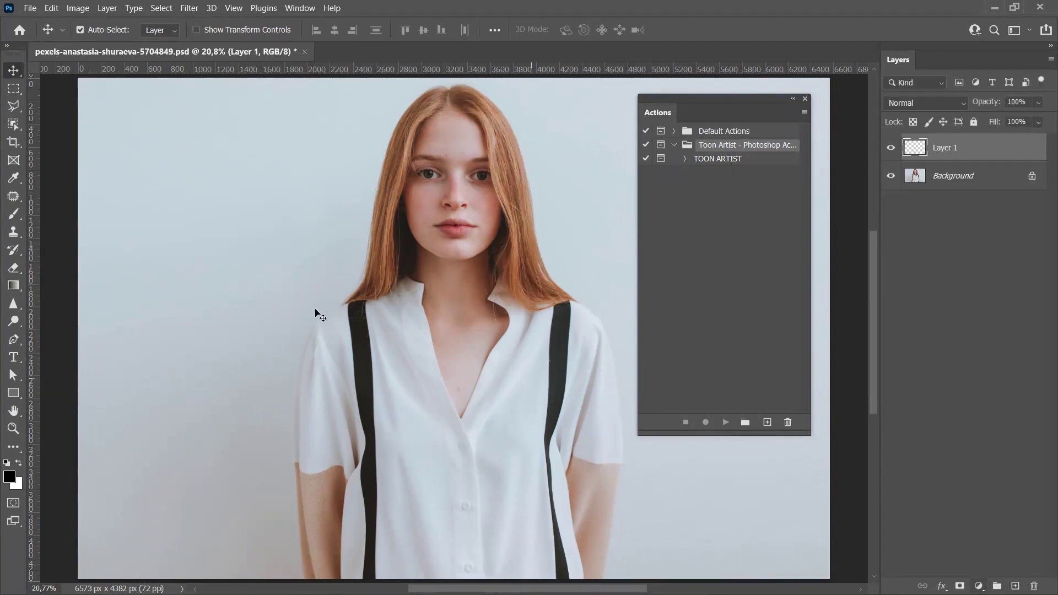
pyautogui.press('b')
pyautogui.press('x')
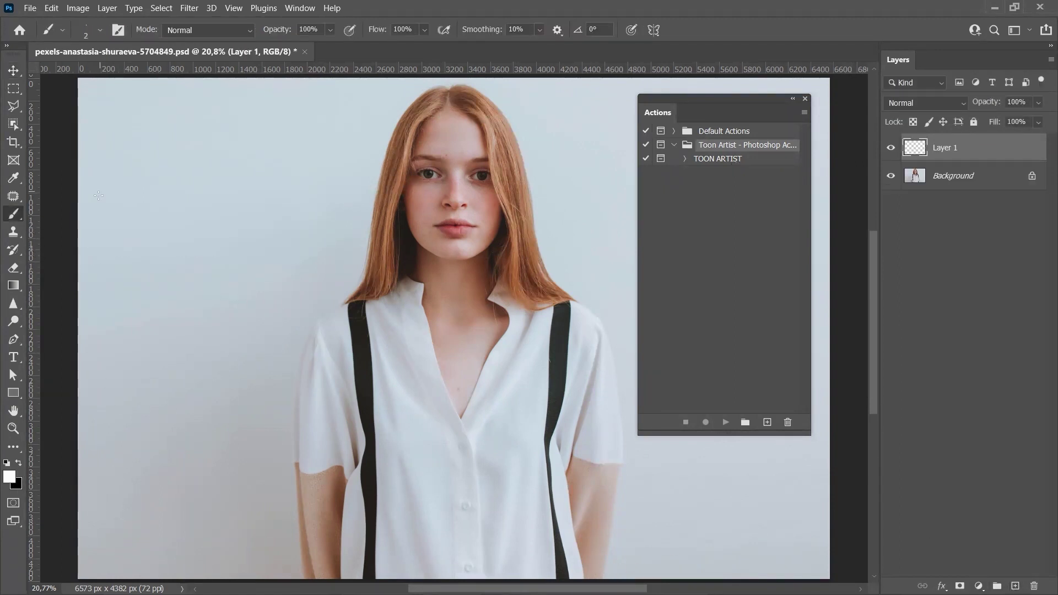
pyautogui.moveTo(505, 292); pyautogui.dragTo(513, 295)
pyautogui.moveTo(516, 291)
pyautogui.mouseDown()
pyautogui.moveTo(586, 359)
pyautogui.moveTo(579, 574)
pyautogui.mouseUp()
pyautogui.moveTo(509, 259); pyautogui.dragTo(354, 354)
pyautogui.hotkey('ctrl', 'z')
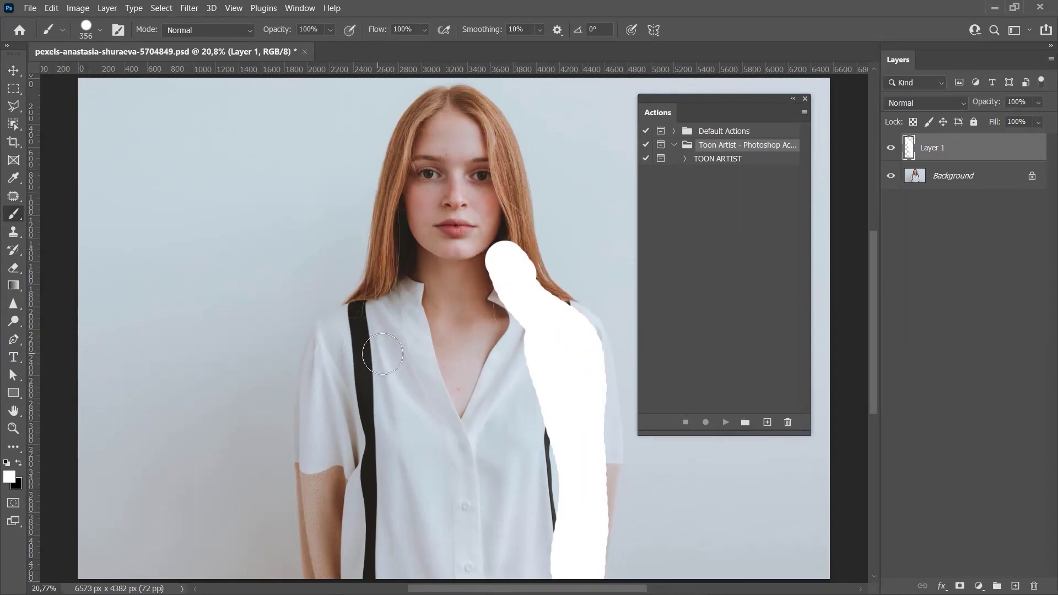
pyautogui.hotkey('ctrl', 'z')
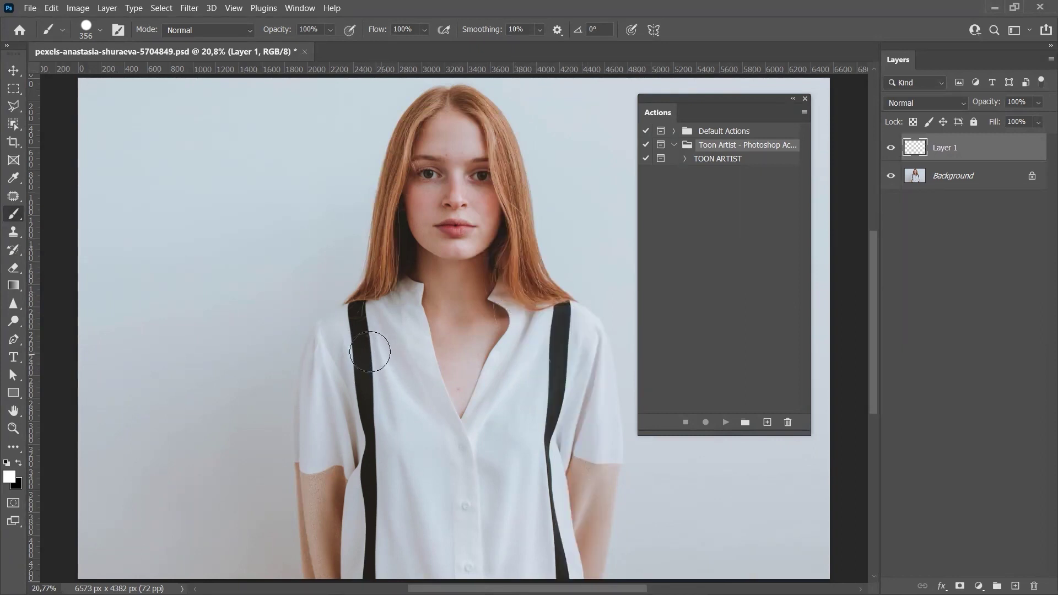
# - Select the woman on the Background layer with the Object Selection tool
pyautogui.press('m')
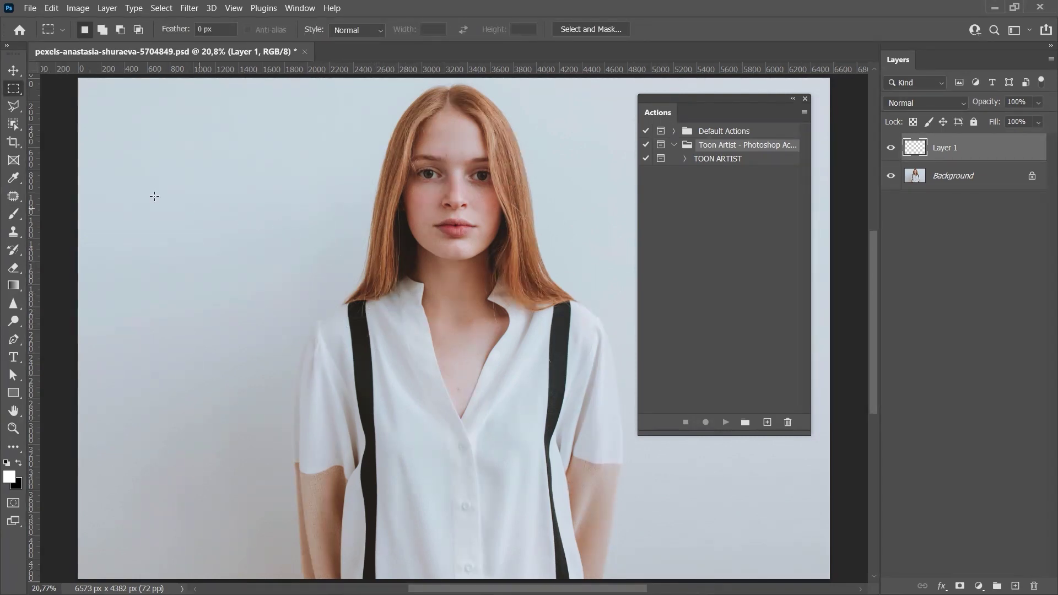
pyautogui.moveTo(13, 124); pyautogui.dragTo(88, 124)
pyautogui.moveTo(271, 79); pyautogui.dragTo(632, 570)
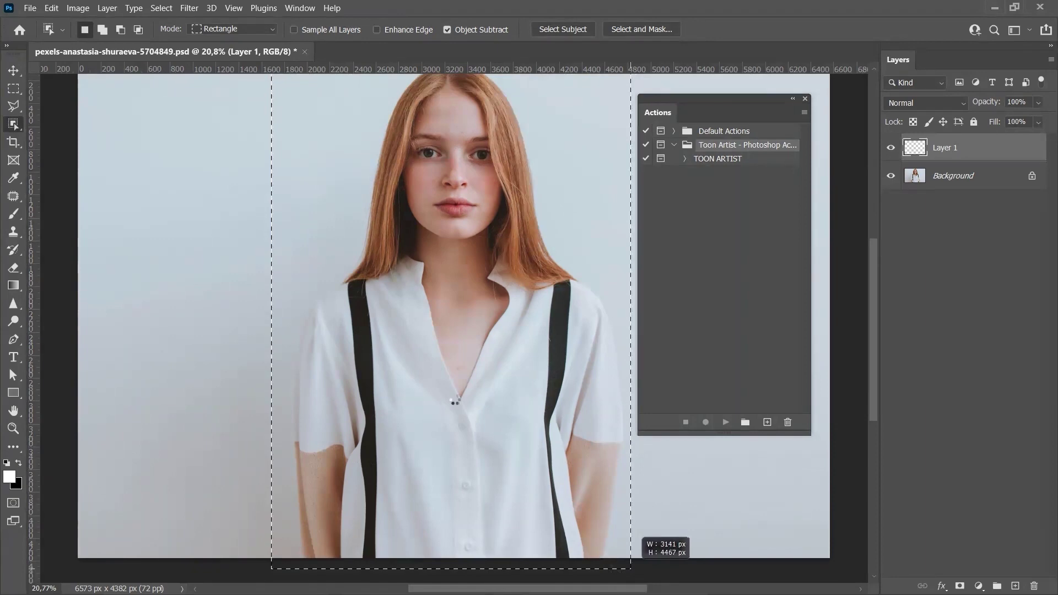
pyautogui.hotkey('ctrl', '-')
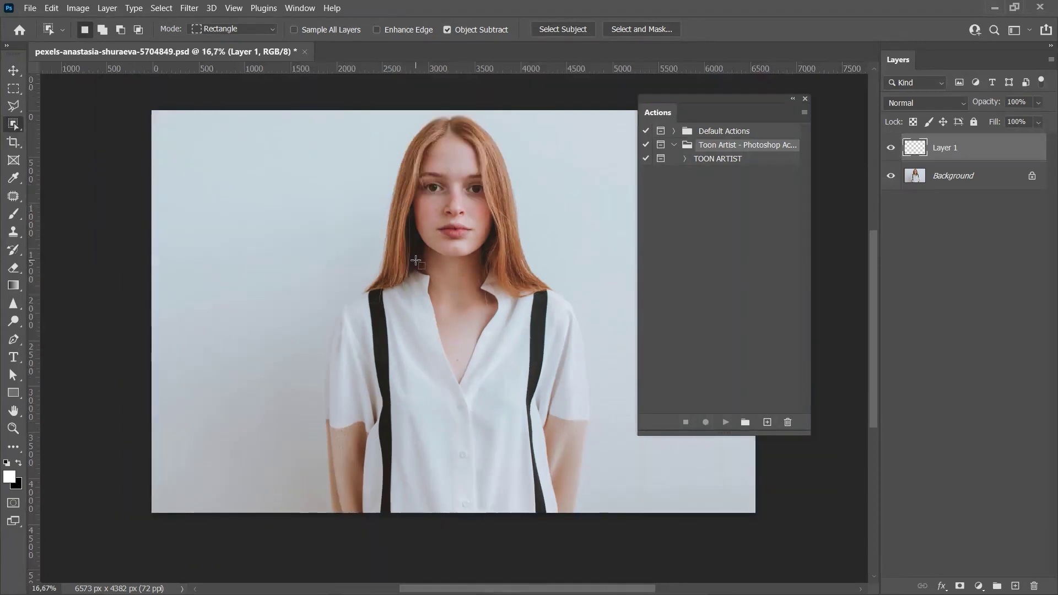
pyautogui.click(969, 188)
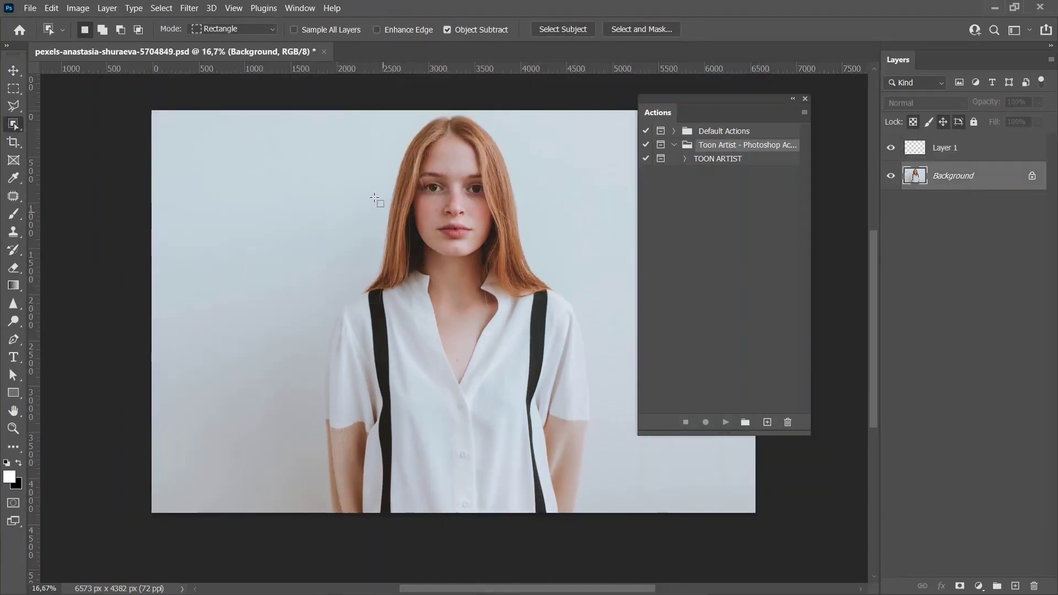
pyautogui.moveTo(314, 114); pyautogui.dragTo(597, 521)
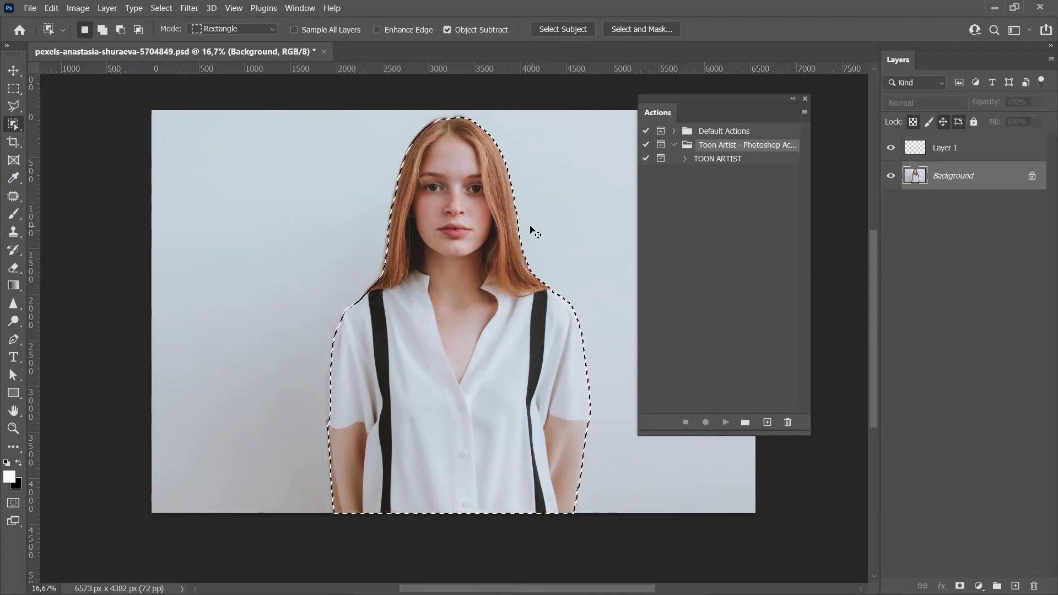
# - Copy the selected woman to a new layer with the Background hidden, and delete the empty Layer 1
pyautogui.hotkey('ctrl', 'j')
pyautogui.click(891, 204)
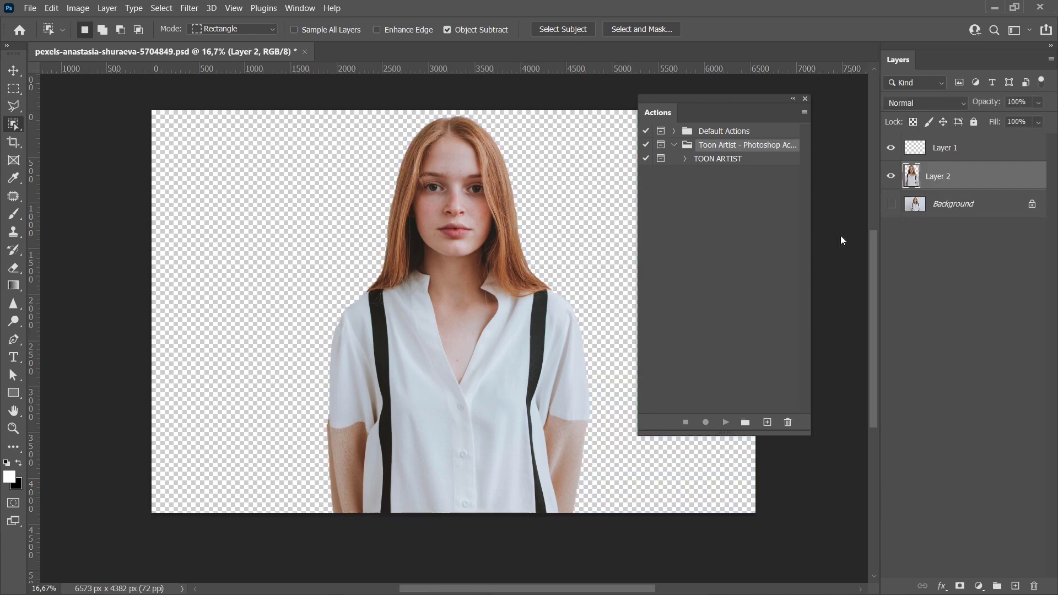
pyautogui.click(940, 153)
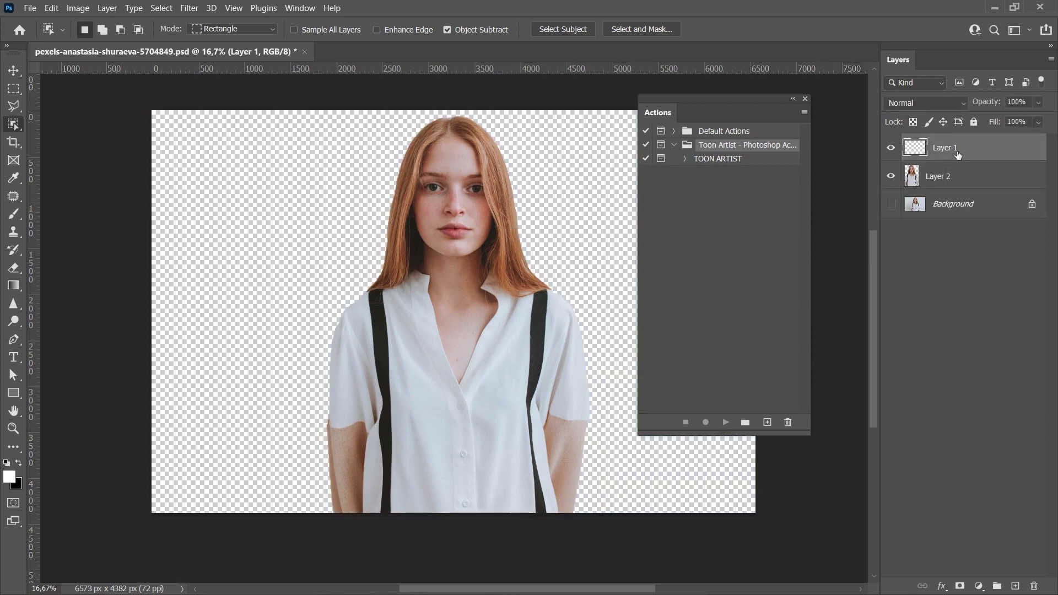
pyautogui.moveTo(958, 155); pyautogui.dragTo(1030, 584)
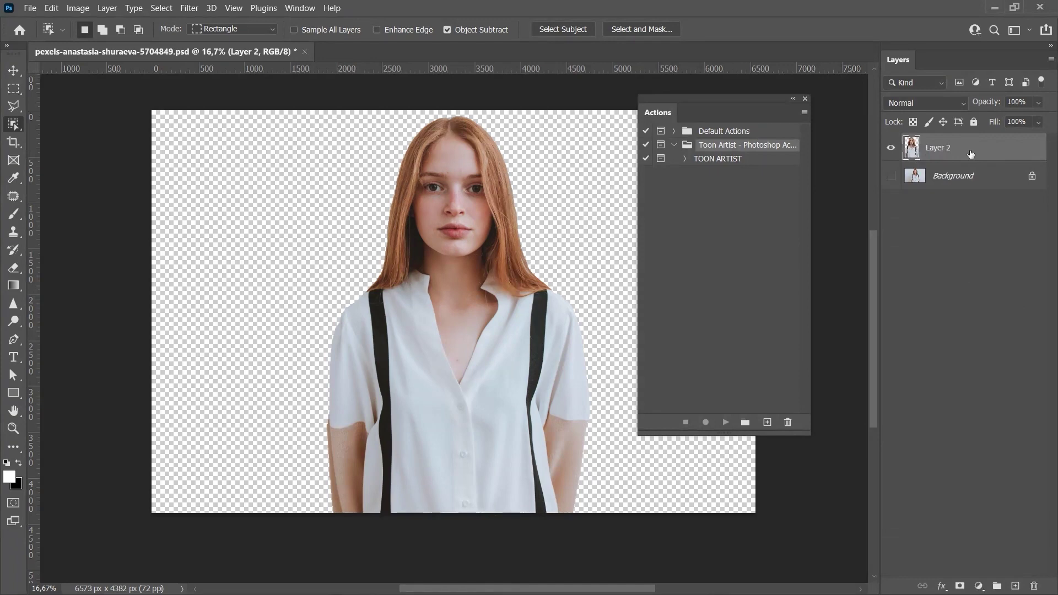
# - Apply a white Color Overlay at 100% opacity to the cut-out woman layer and run the TOON ARTIST action through to completion
pyautogui.press('space')
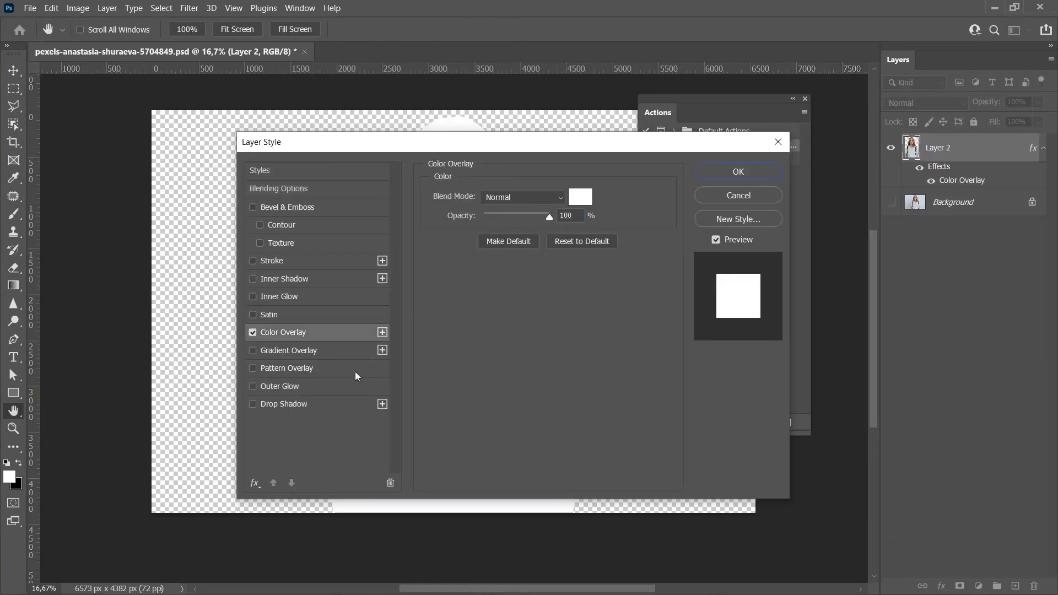
pyautogui.click(739, 172)
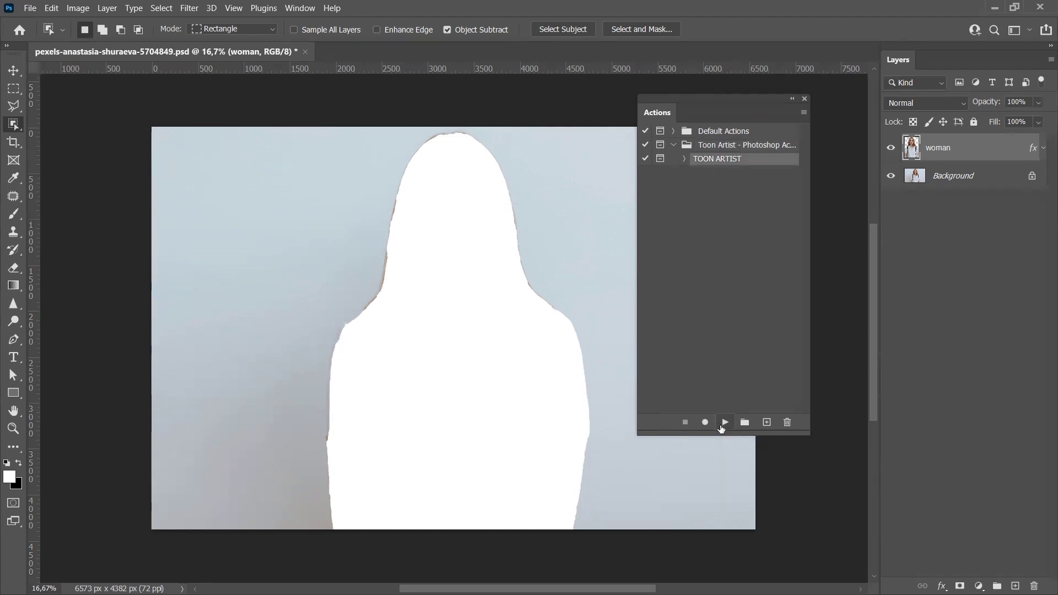
pyautogui.click(723, 426)
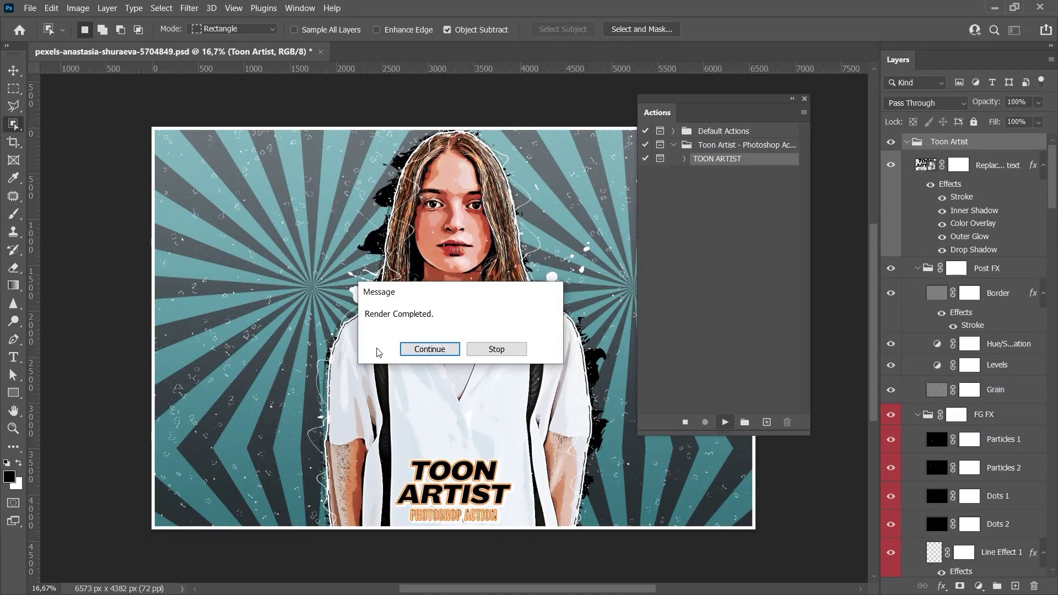
pyautogui.click(431, 351)
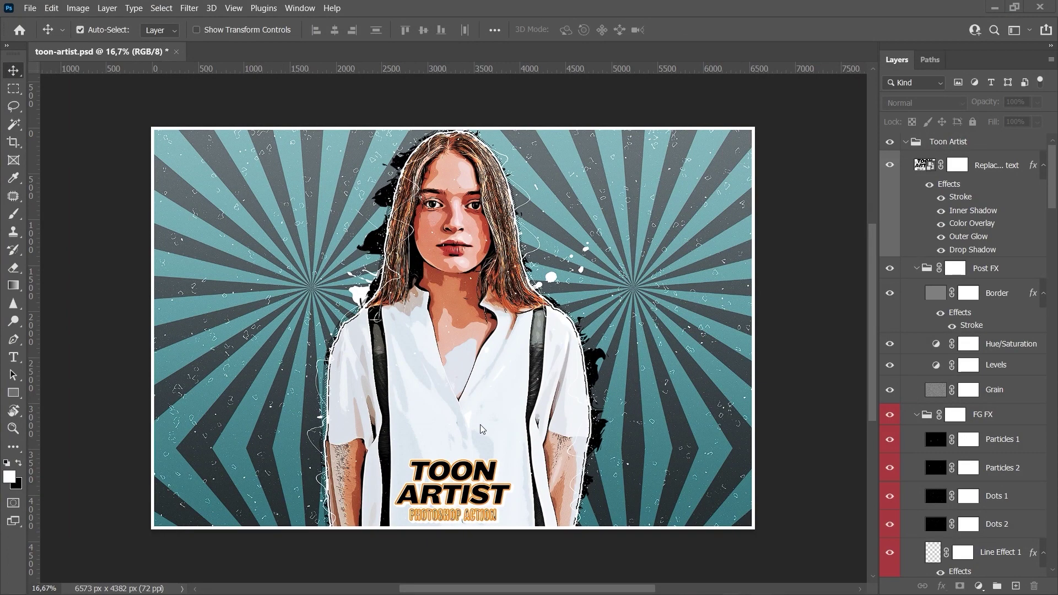
# - Hide the replaceable title text layer and collapse the effect groups inside the Toon Artist group
pyautogui.click(482, 473)
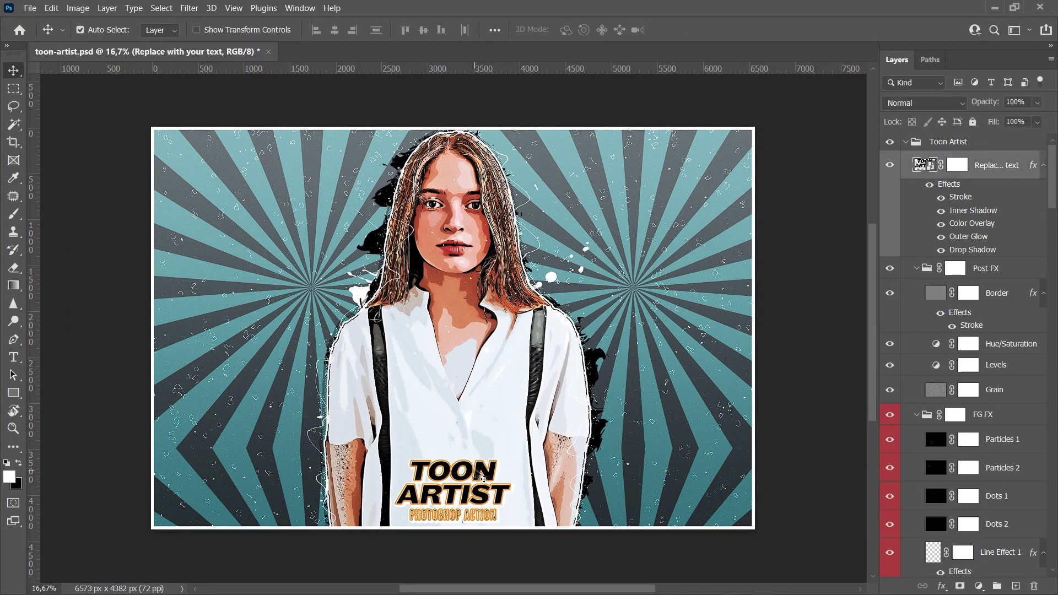
pyautogui.click(890, 165)
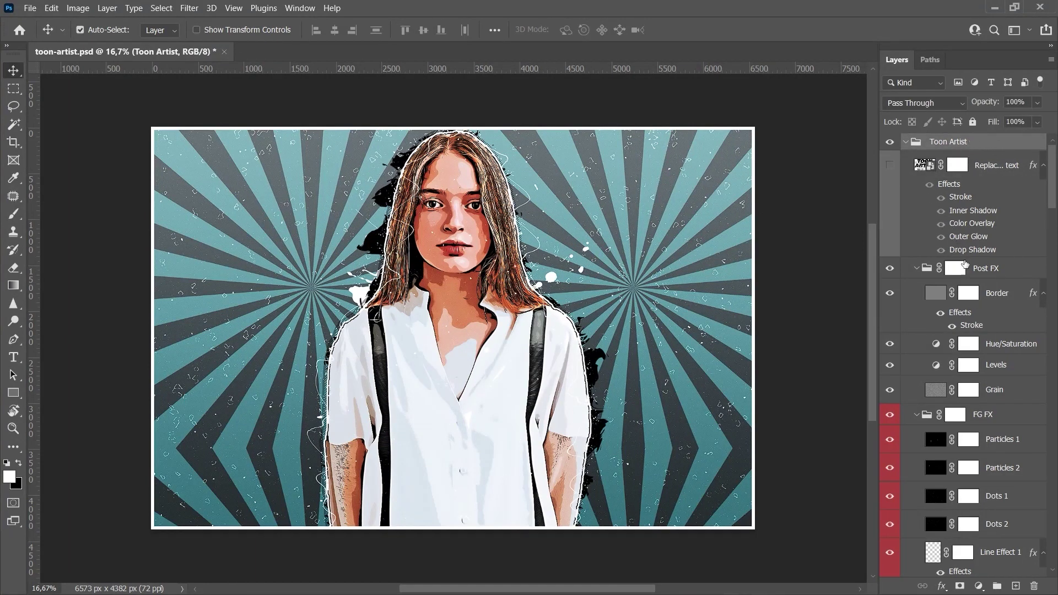
pyautogui.click(917, 415)
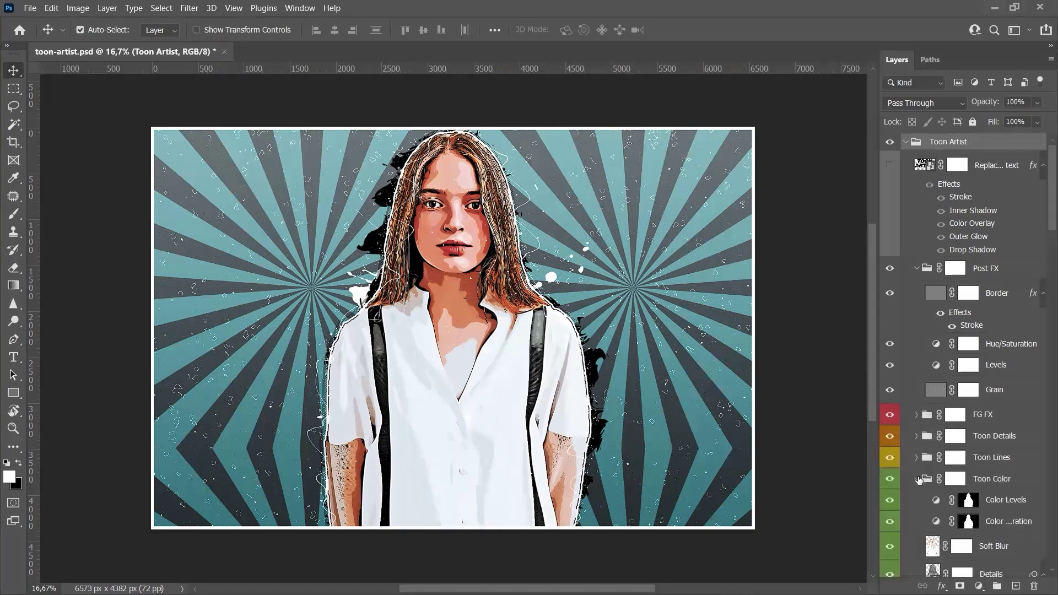
pyautogui.click(917, 500)
pyautogui.click(917, 506)
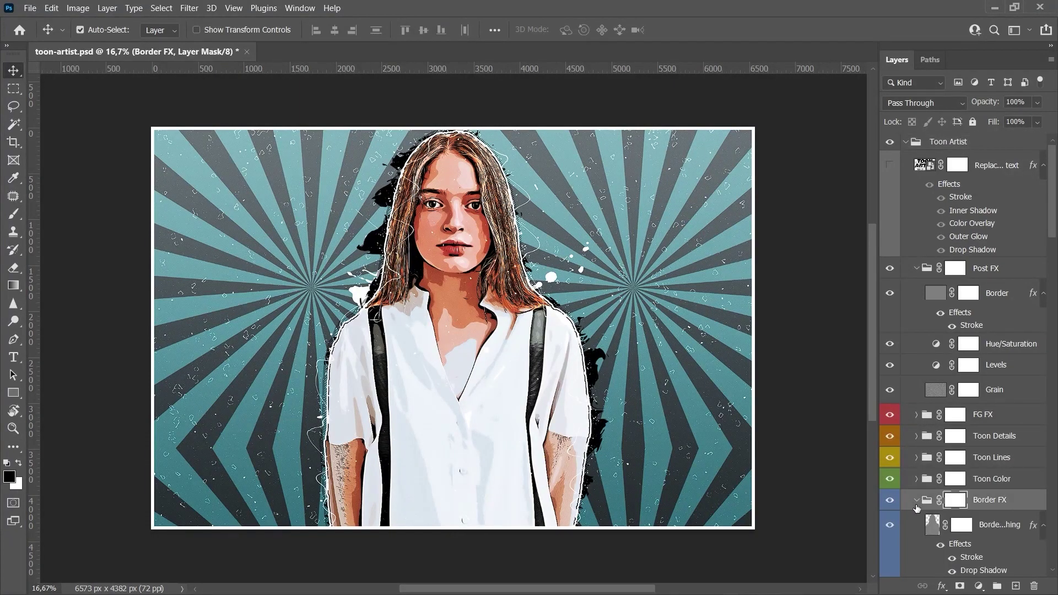
pyautogui.click(917, 500)
pyautogui.click(916, 522)
pyautogui.keyDown('ctrl'); pyautogui.click(916, 522); pyautogui.keyUp('ctrl')
# - Compare the image with and without the BG Color layer
pyautogui.click(986, 361)
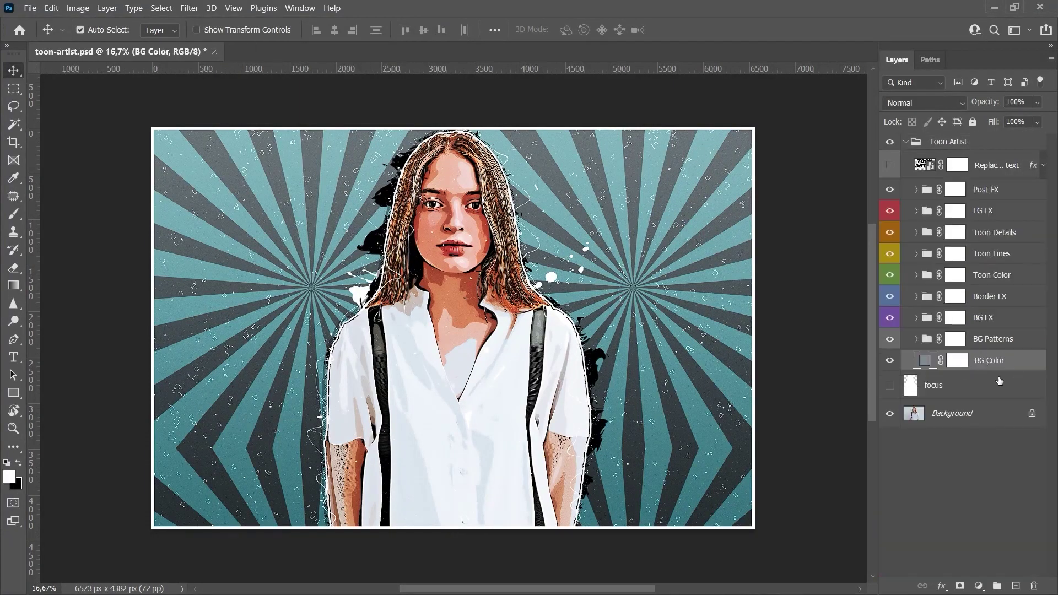
pyautogui.click(890, 361)
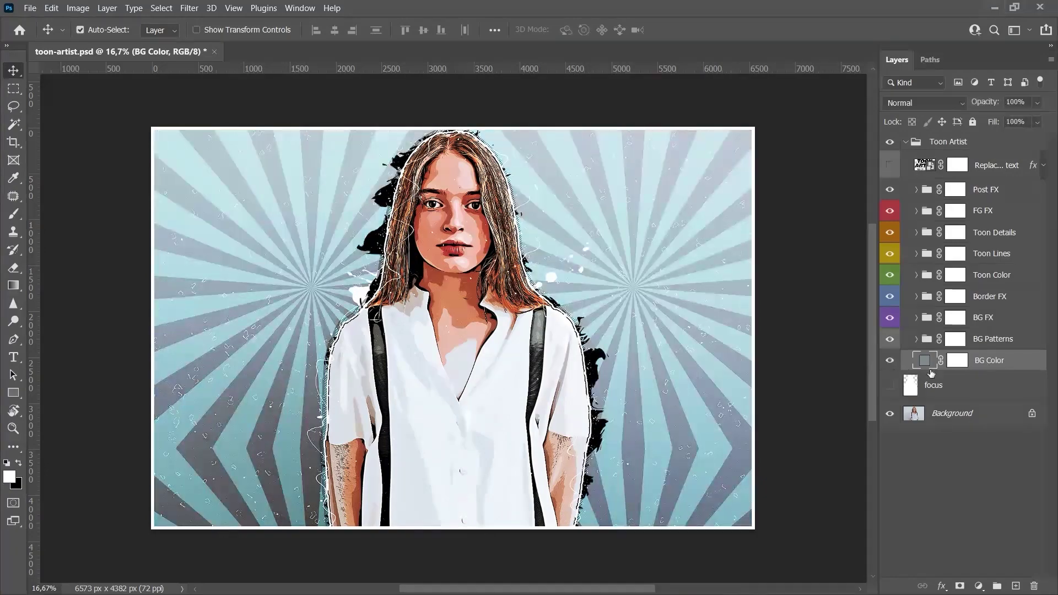
pyautogui.click(890, 361)
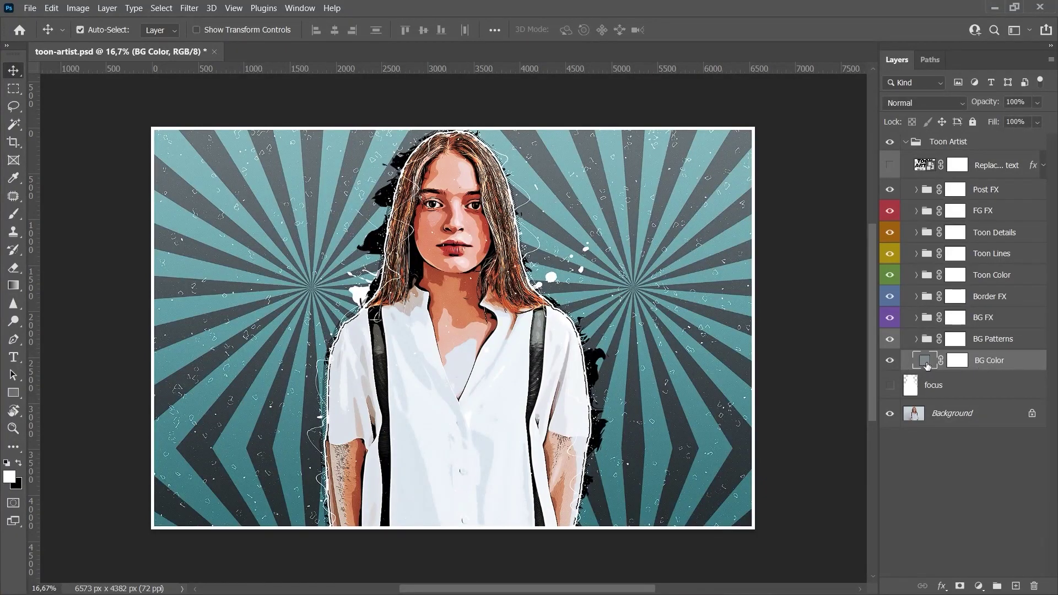
# - Expand the BG Patterns group and hide its first pattern, the sunburst rays
pyautogui.click(1013, 346)
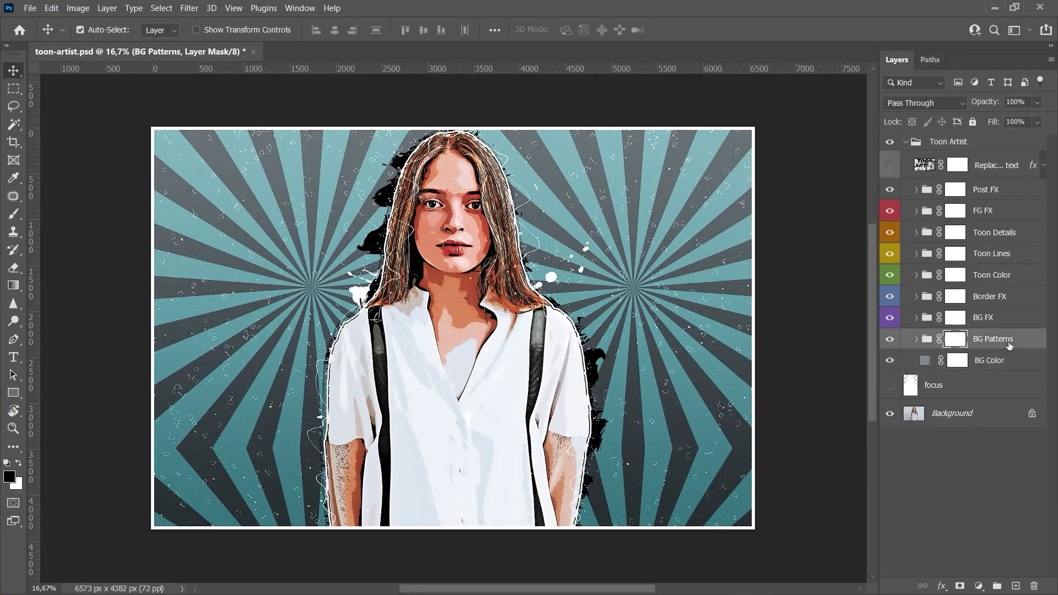
pyautogui.click(917, 340)
pyautogui.moveTo(1054, 308); pyautogui.dragTo(1054, 365)
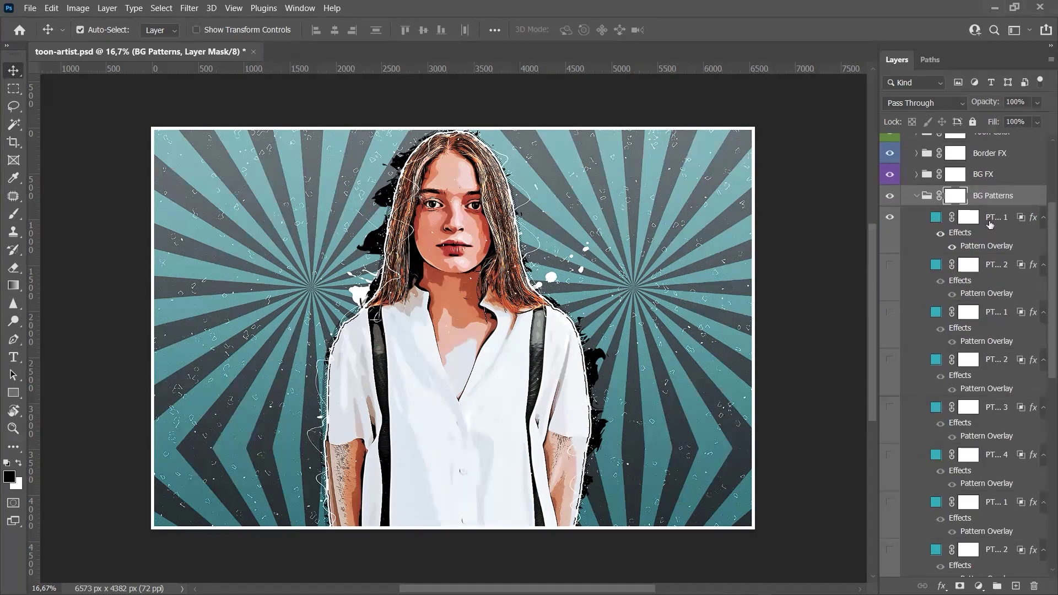
pyautogui.click(890, 219)
# - Preview the other pattern layers in the BG Patterns group one by one, hiding each again
pyautogui.click(890, 267)
pyautogui.click(890, 265)
pyautogui.click(890, 312)
pyautogui.click(890, 312)
pyautogui.scroll(-3, 904, 290)
pyautogui.click(911, 274)
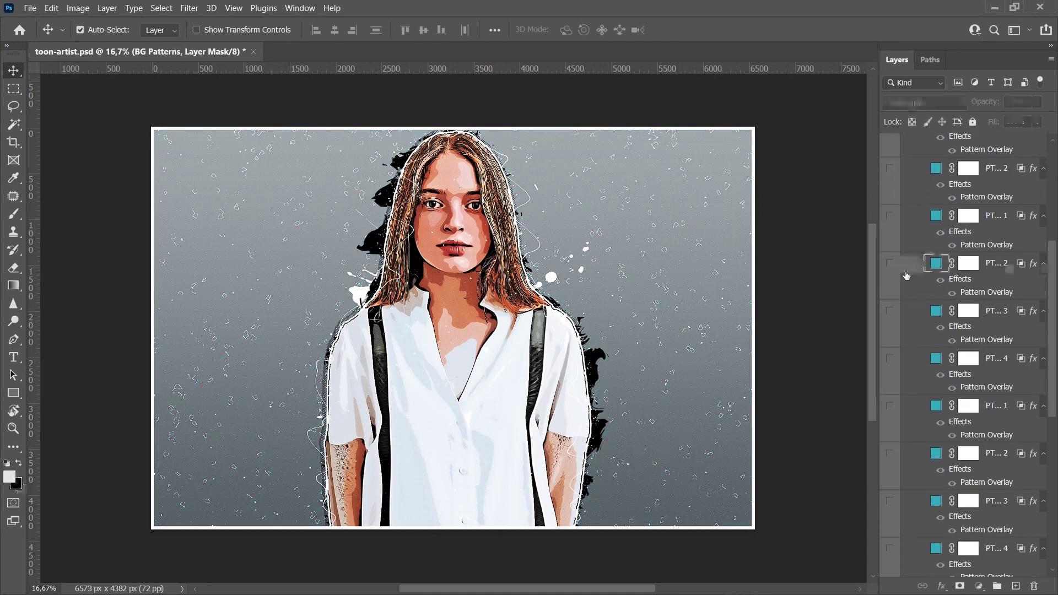
pyautogui.click(890, 265)
pyautogui.click(891, 265)
pyautogui.click(890, 311)
pyautogui.click(890, 311)
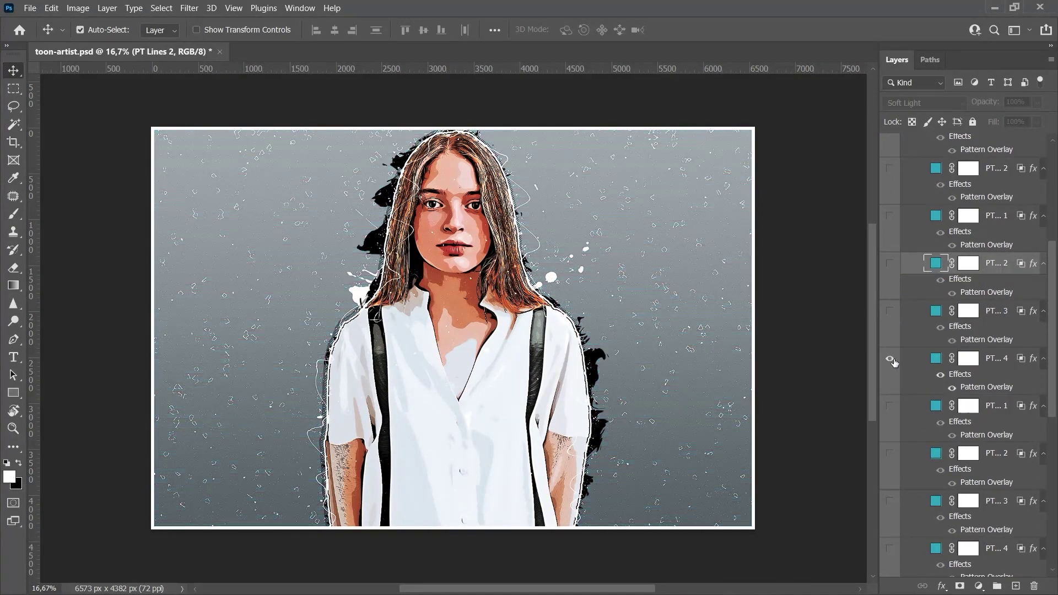
pyautogui.click(886, 455)
pyautogui.click(888, 454)
pyautogui.scroll(-5, 889, 386)
pyautogui.click(891, 274)
pyautogui.click(891, 275)
pyautogui.click(891, 322)
pyautogui.click(892, 322)
pyautogui.click(892, 370)
pyautogui.click(890, 369)
pyautogui.click(890, 370)
pyautogui.click(890, 418)
pyautogui.click(889, 417)
pyautogui.click(889, 464)
pyautogui.click(890, 464)
pyautogui.click(890, 512)
pyautogui.click(890, 511)
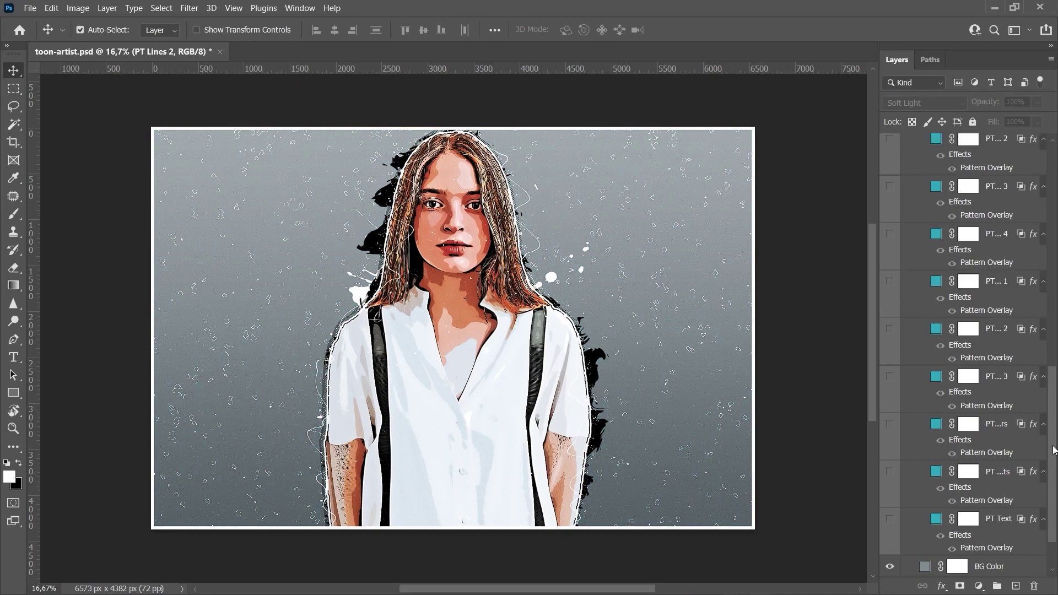
# - Show the diagonal-line pattern as the background and collapse the BG Patterns group
pyautogui.scroll(3, 910, 276)
pyautogui.click(889, 253)
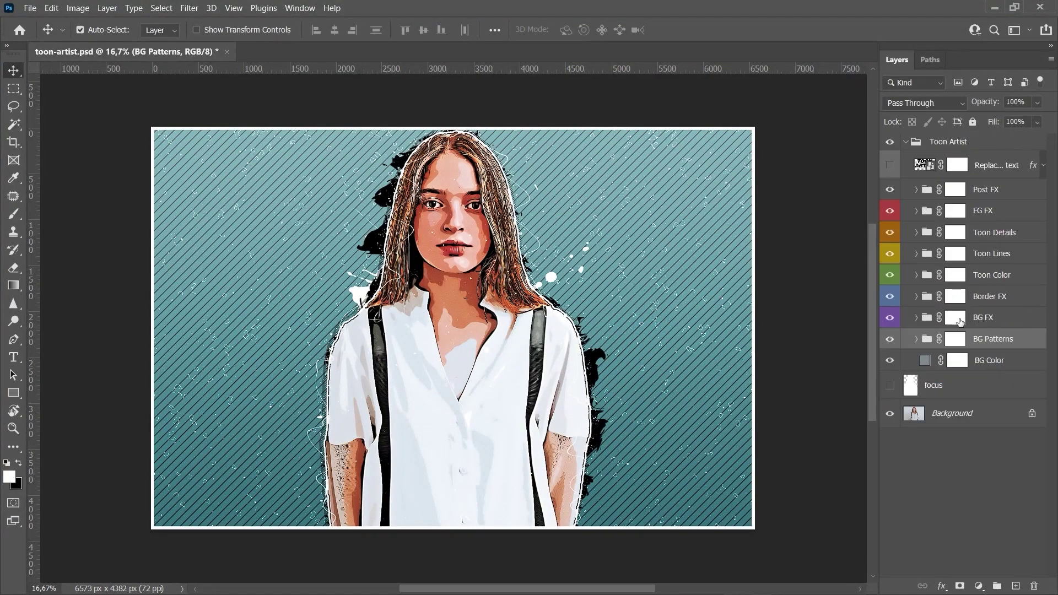
# - Inspect the effect layers in the BG FX group and hide the whole group
pyautogui.click(888, 321)
pyautogui.click(889, 320)
pyautogui.click(917, 319)
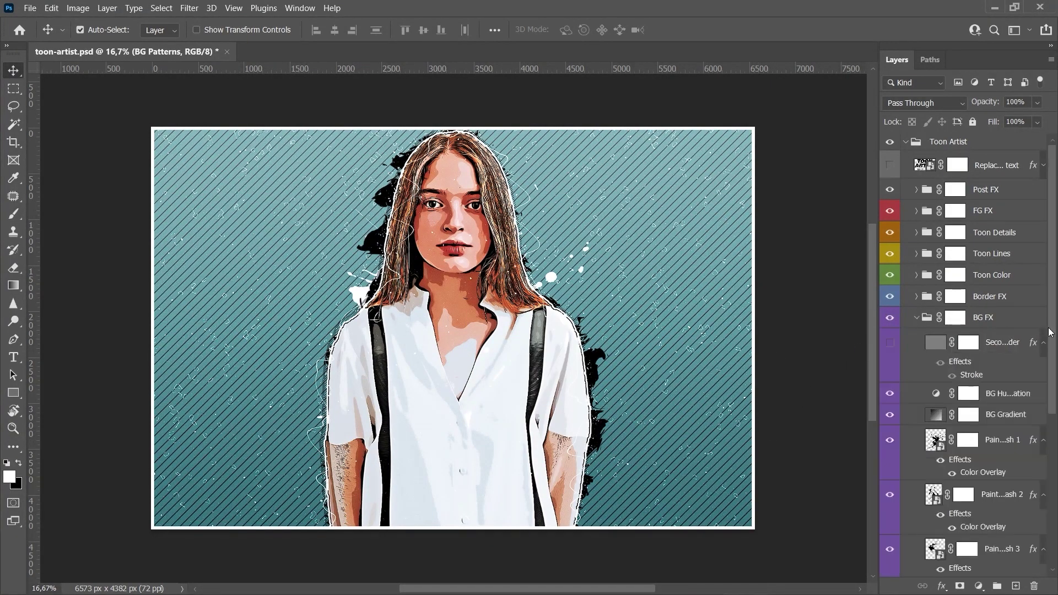
pyautogui.scroll(-2, 915, 308)
pyautogui.scroll(1, 913, 293)
pyautogui.click(914, 279)
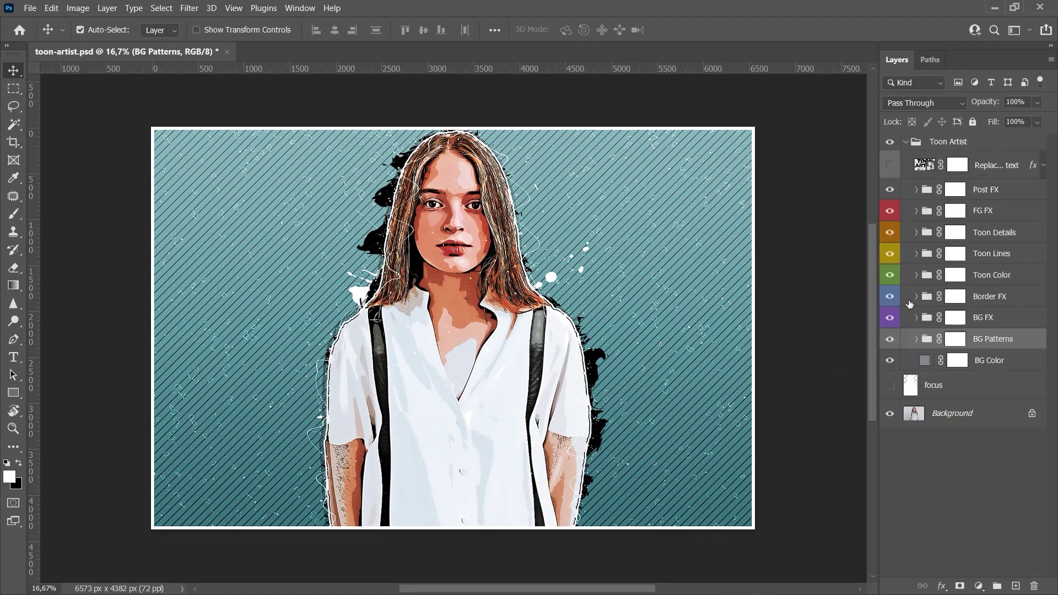
pyautogui.click(889, 318)
# - Preview the Border FX group, expand it and show its Ripple 2 layer
pyautogui.click(1001, 297)
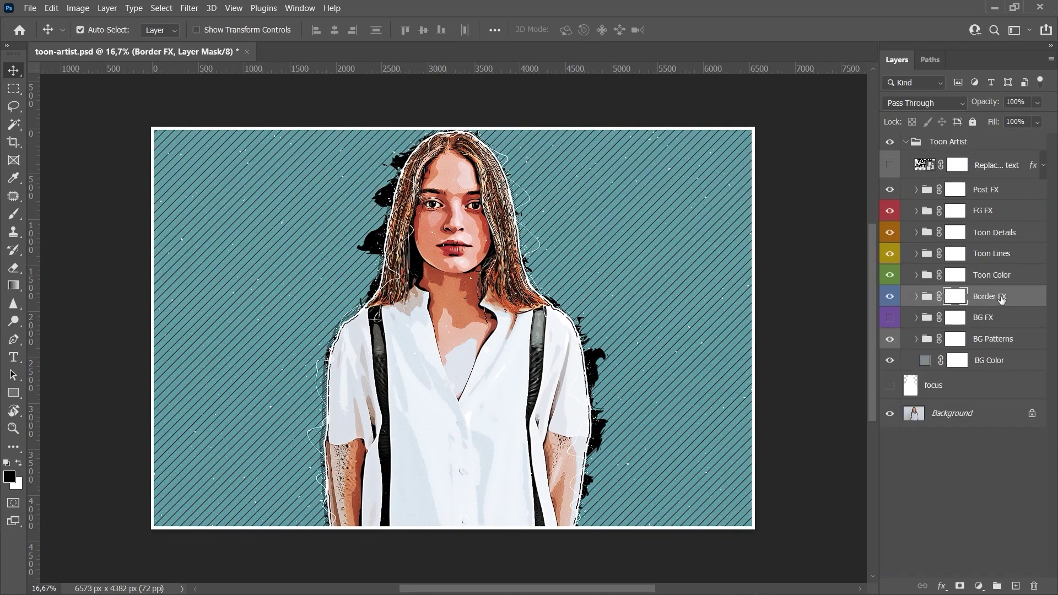
pyautogui.click(889, 298)
pyautogui.click(889, 298)
pyautogui.click(916, 296)
pyautogui.click(890, 394)
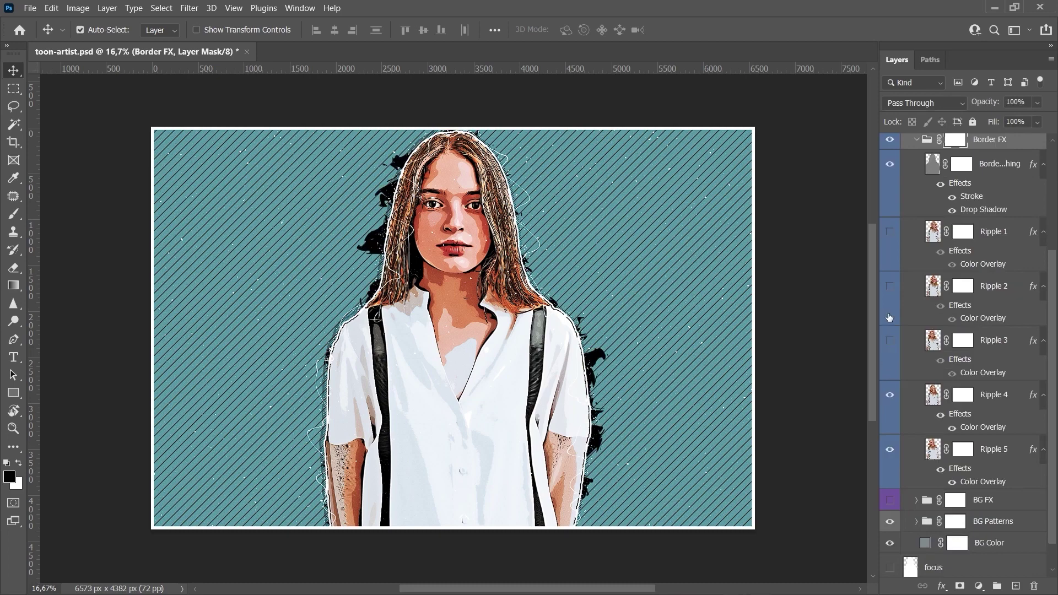
pyautogui.click(890, 286)
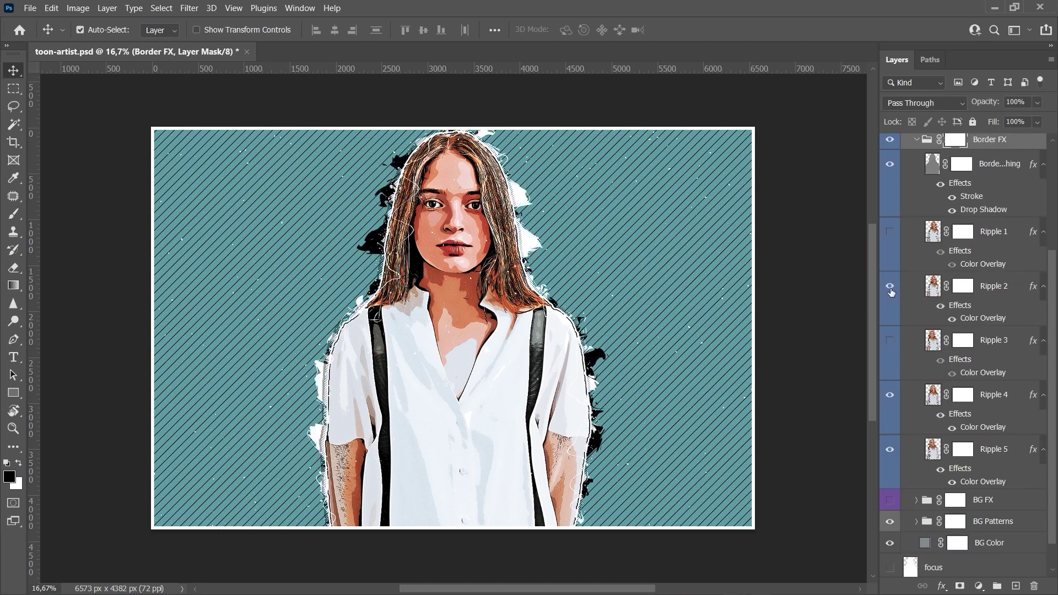
# - Hide and collapse the Border FX group
pyautogui.scroll(3, 892, 292)
pyautogui.click(889, 249)
pyautogui.click(917, 247)
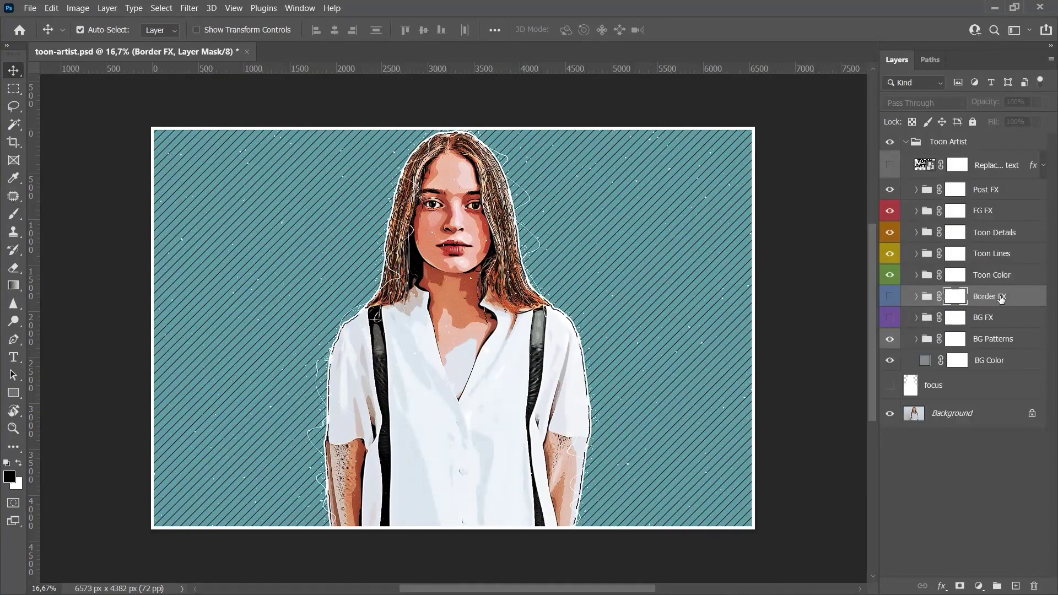
# - Compare the portrait with and without the Toon Color group
pyautogui.click(1001, 279)
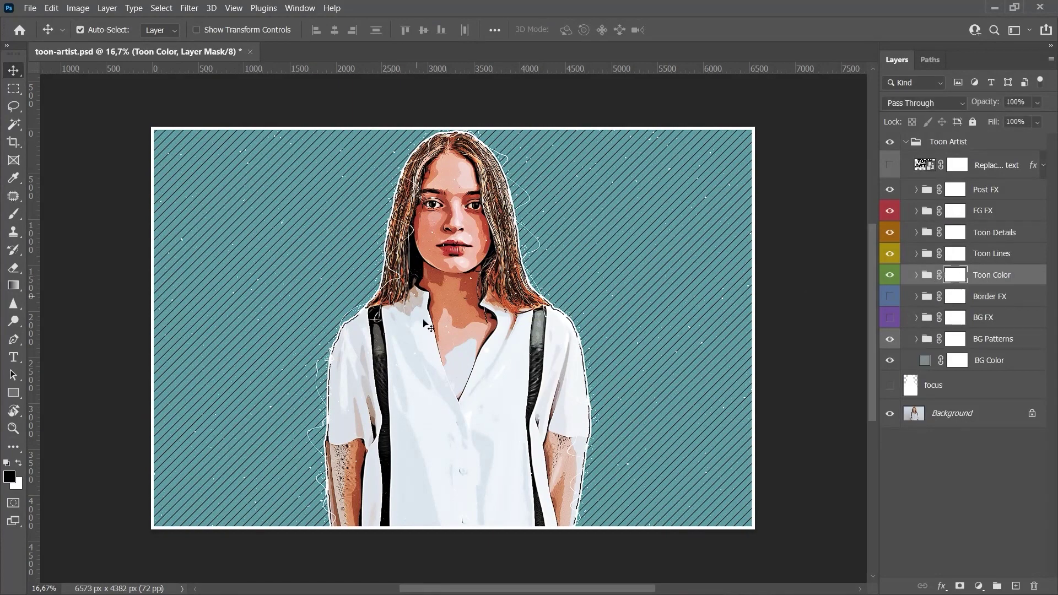
pyautogui.click(889, 275)
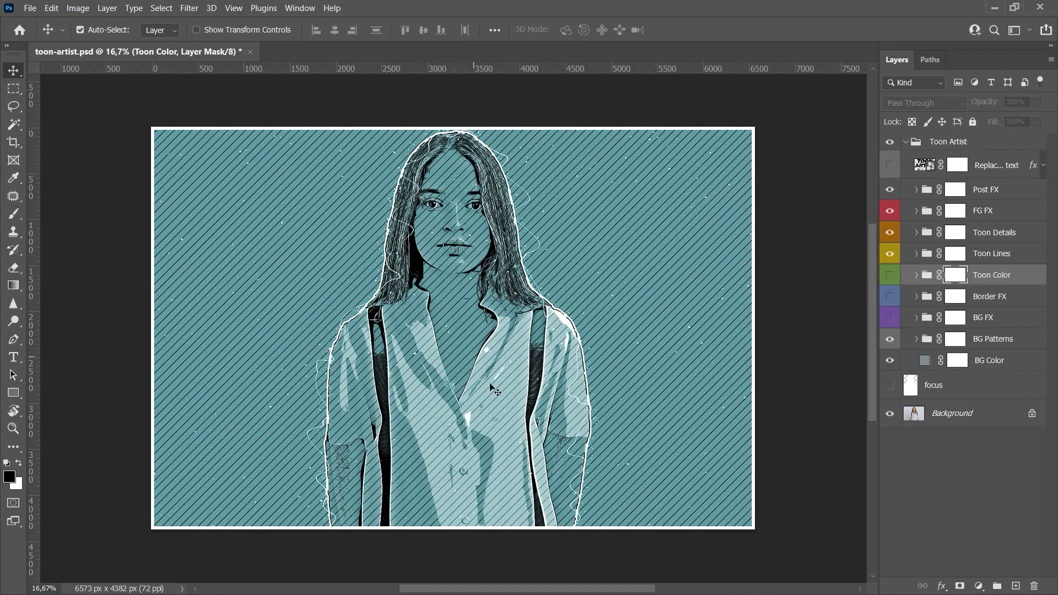
pyautogui.click(890, 276)
pyautogui.click(996, 274)
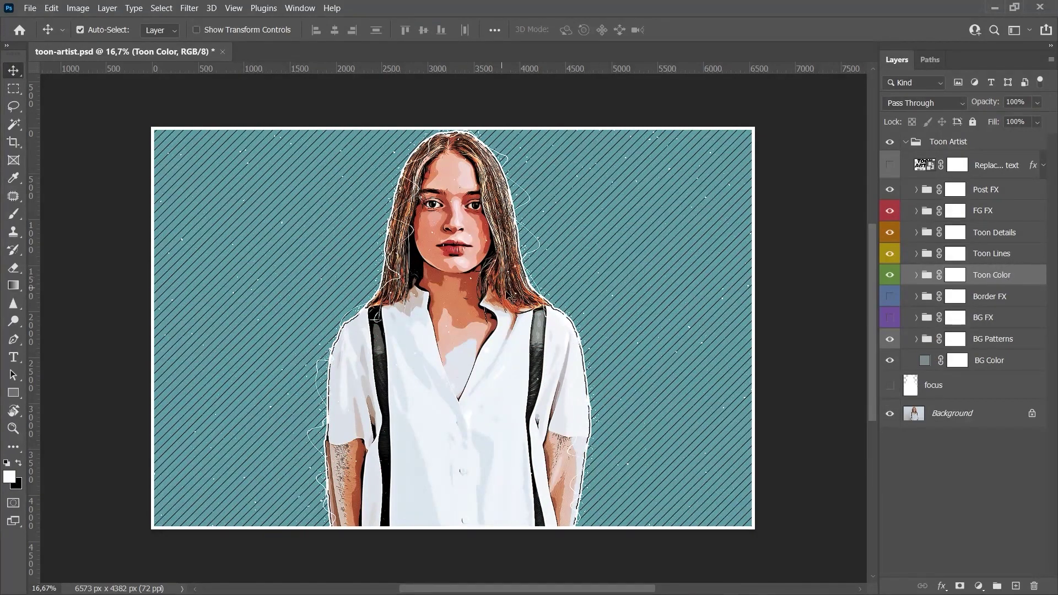
# - Compare the portrait with and without the Toon Lines group and the Toon Details group
pyautogui.click(455, 332)
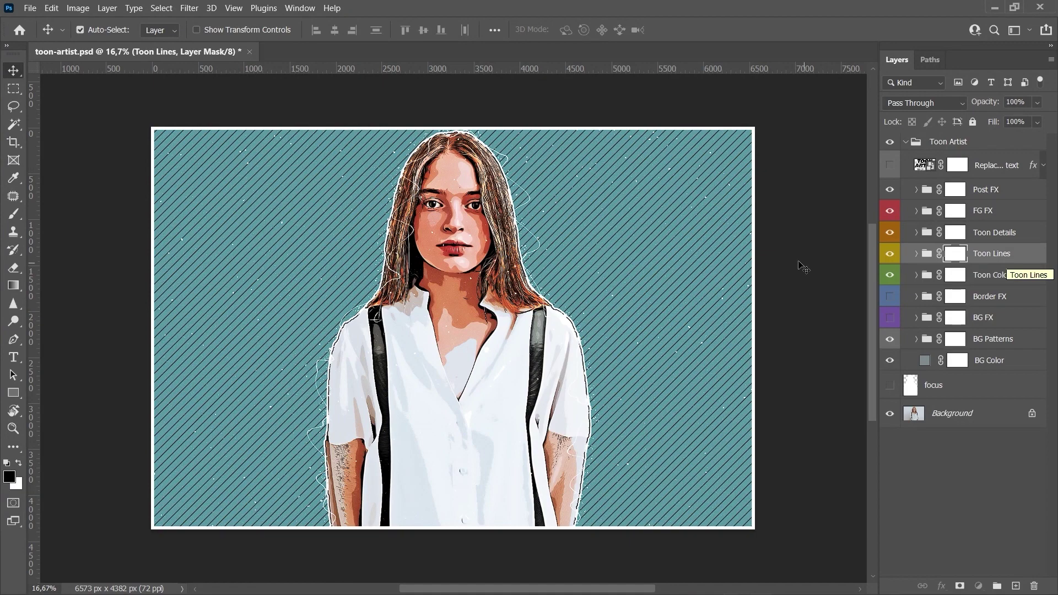
pyautogui.click(889, 253)
pyautogui.click(890, 254)
pyautogui.click(890, 254)
pyautogui.click(889, 253)
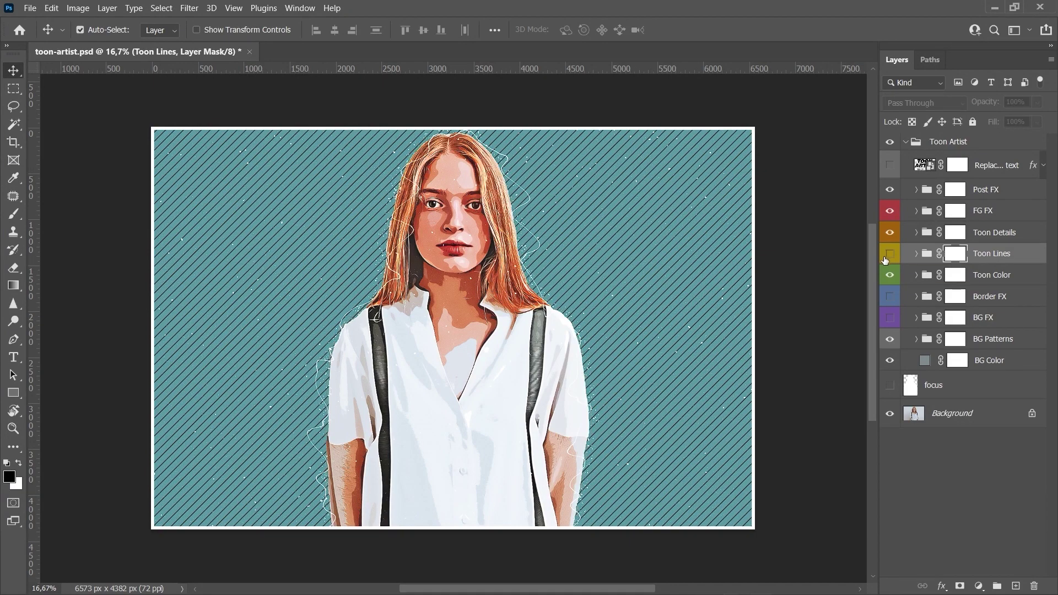
pyautogui.click(890, 254)
pyautogui.click(889, 254)
pyautogui.click(889, 232)
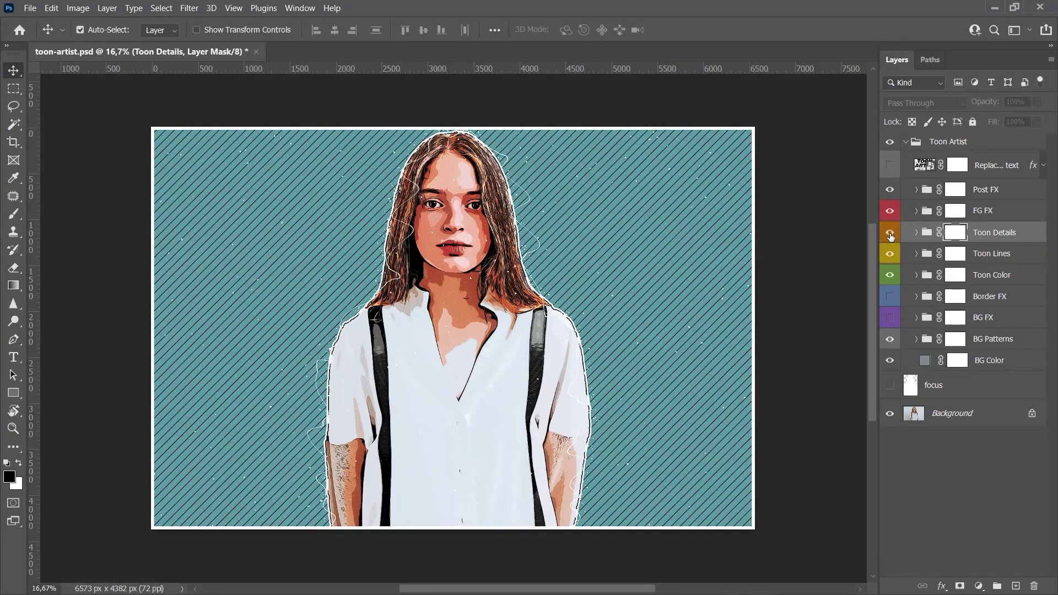
pyautogui.click(889, 236)
# - Preview the effect of the FG FX group and hide the group
pyautogui.click(980, 215)
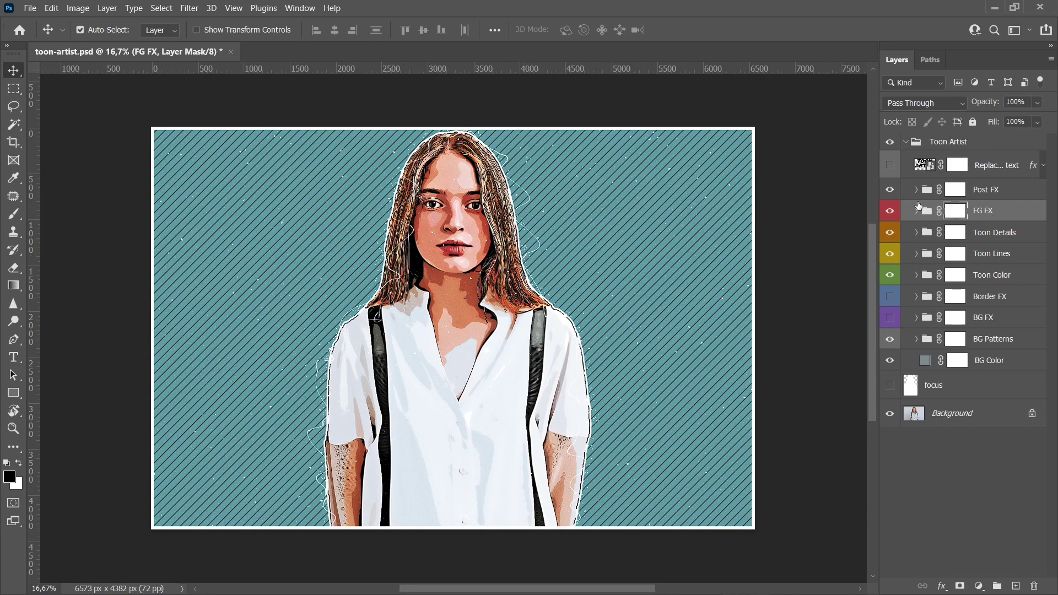
pyautogui.click(888, 216)
pyautogui.click(886, 216)
pyautogui.click(888, 213)
# - Expand the Post FX group to reach its Border, Hue/Saturation, Levels and Grain layers
pyautogui.click(977, 191)
pyautogui.click(917, 190)
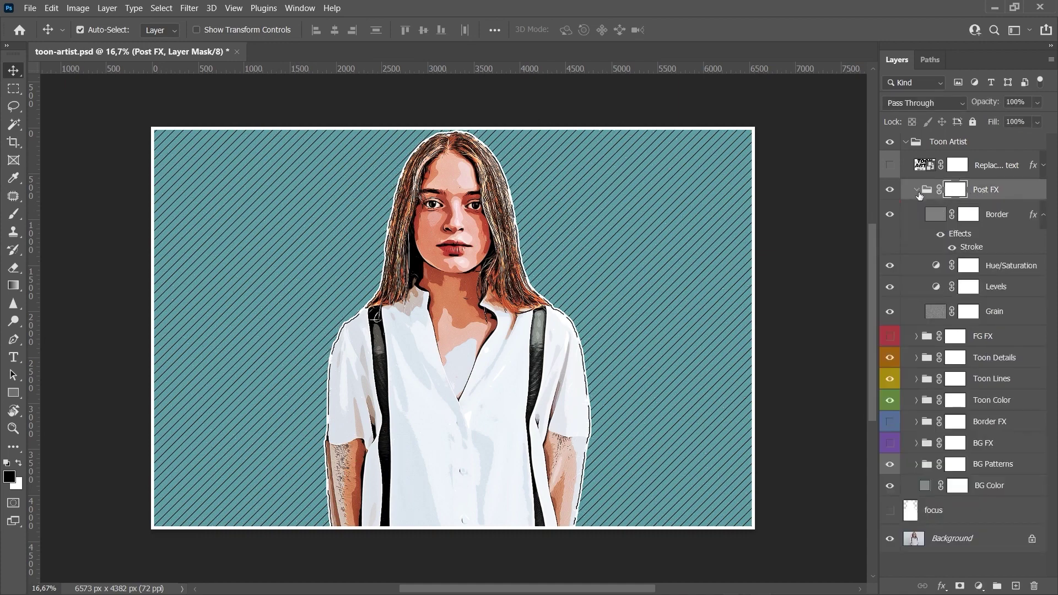